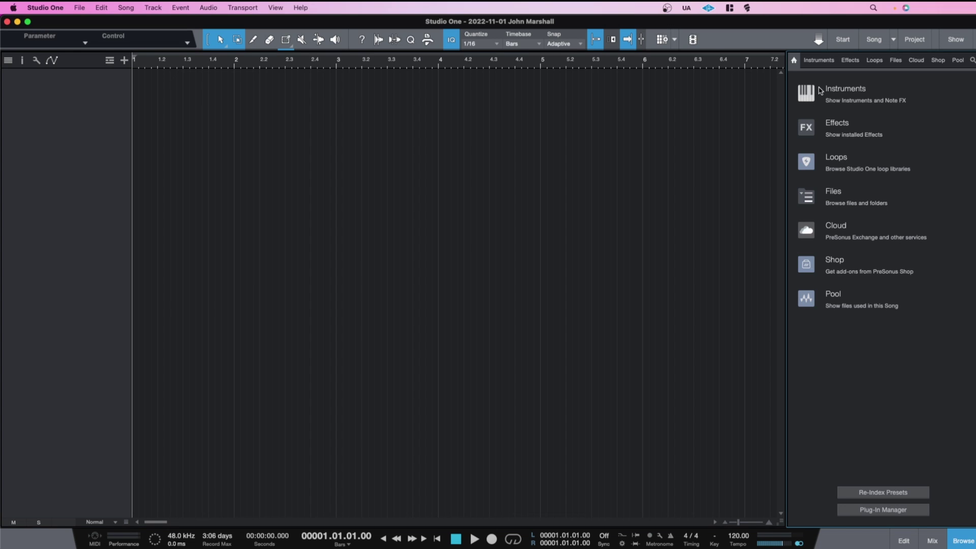
List the installed instruments in the Browser's Instruments tab, then launch the App Store.
click(848, 98)
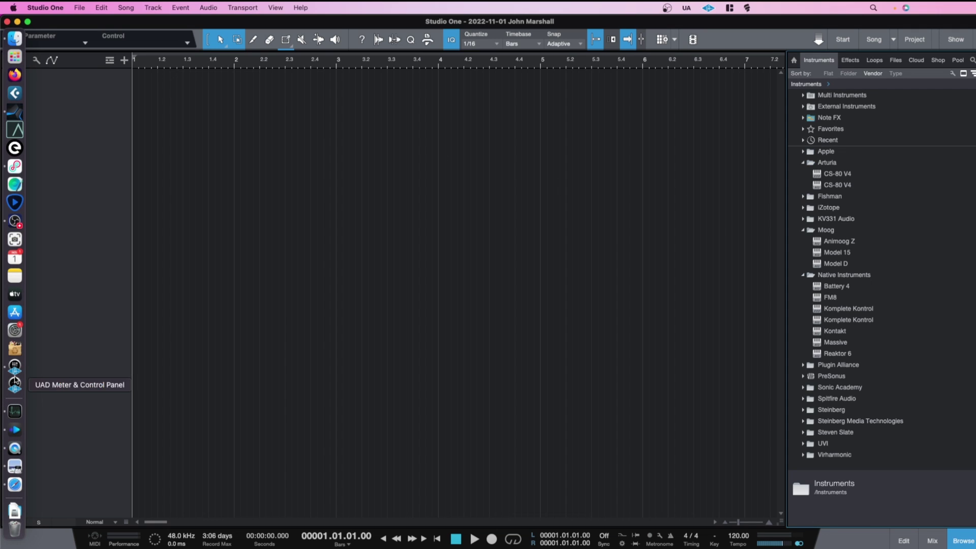
click(15, 312)
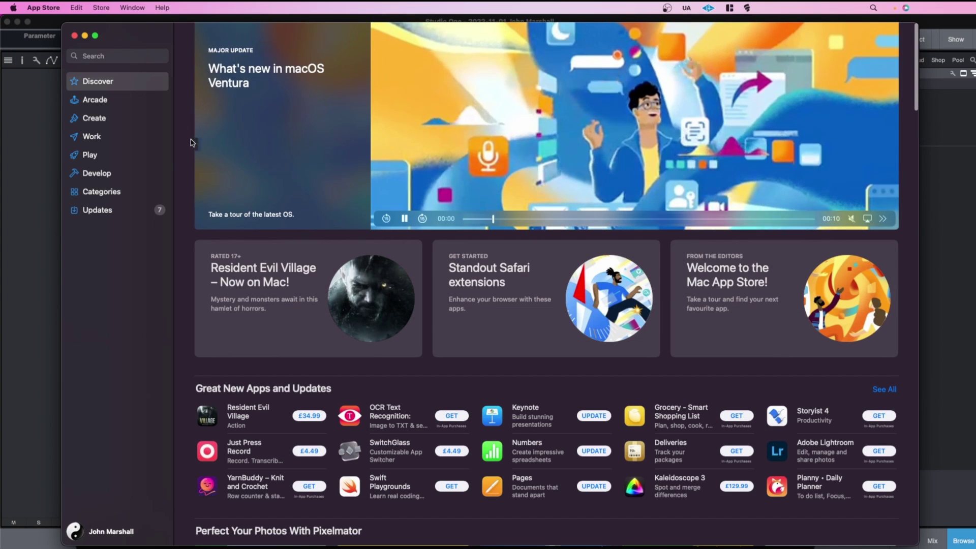
Show the account's purchased Mac apps, including Animoog Z, Minimoog Model D and Model 15.
click(104, 532)
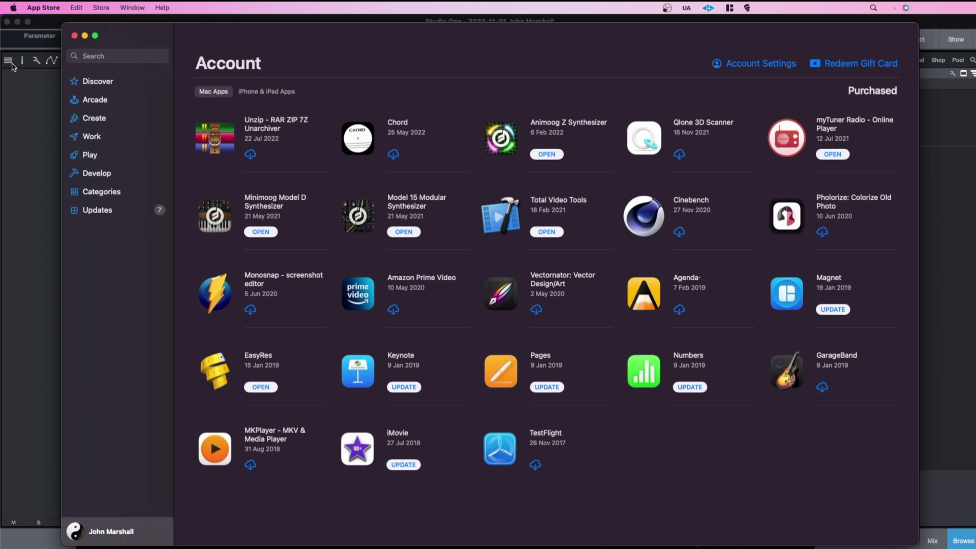
click(74, 35)
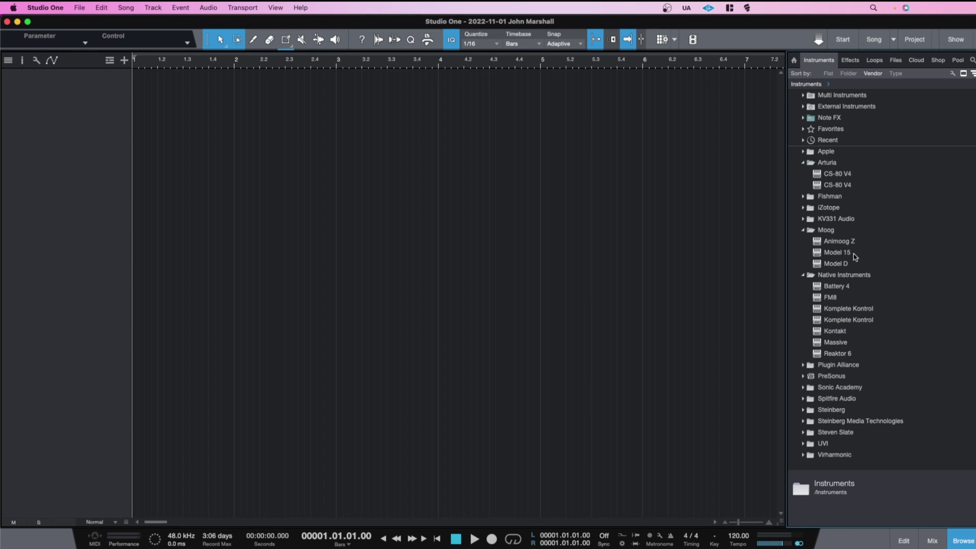
click(839, 242)
click(839, 253)
click(839, 264)
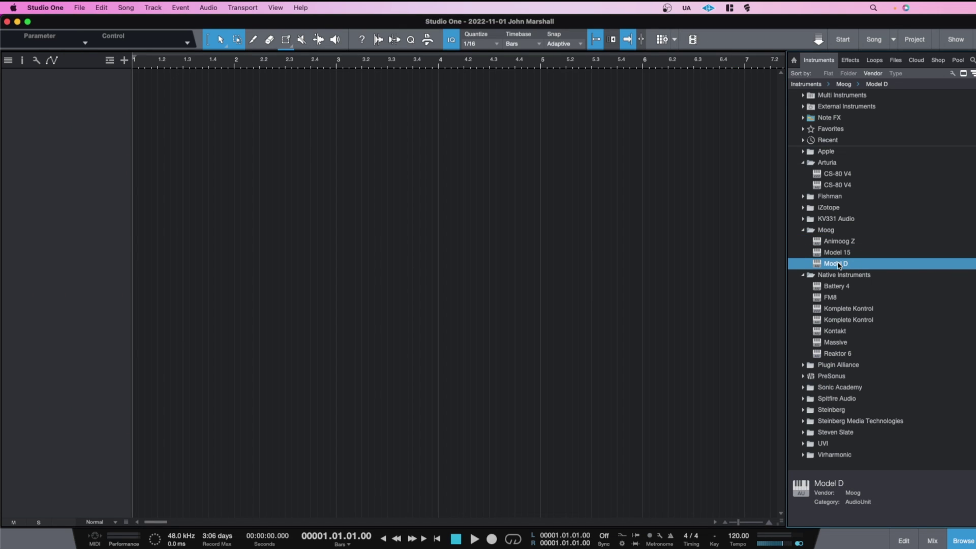
click(834, 241)
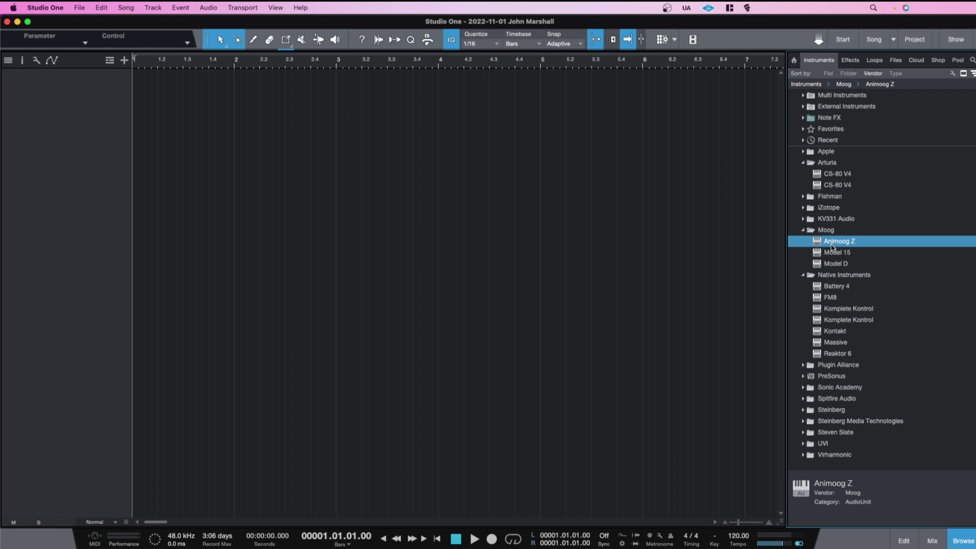
drag(831, 247, 436, 210)
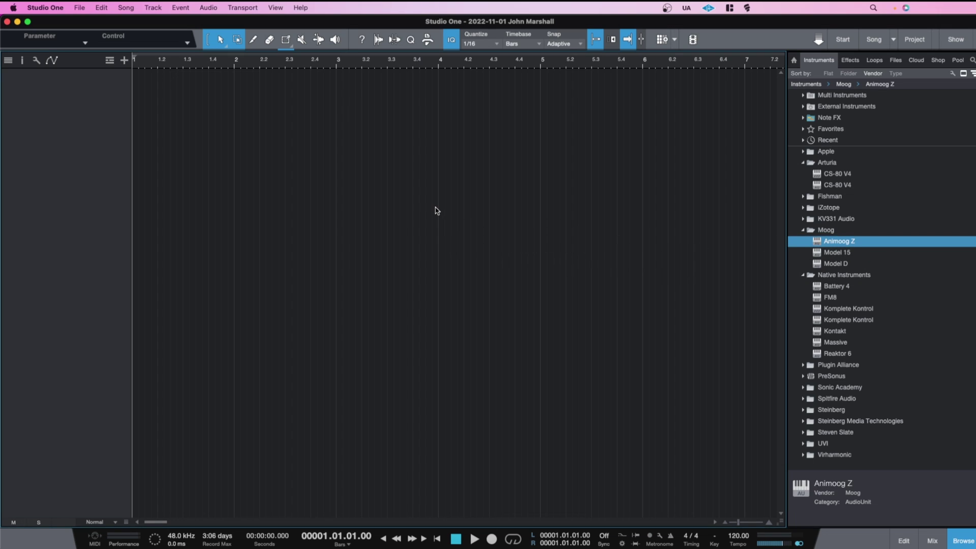
click(818, 253)
drag(818, 254, 442, 249)
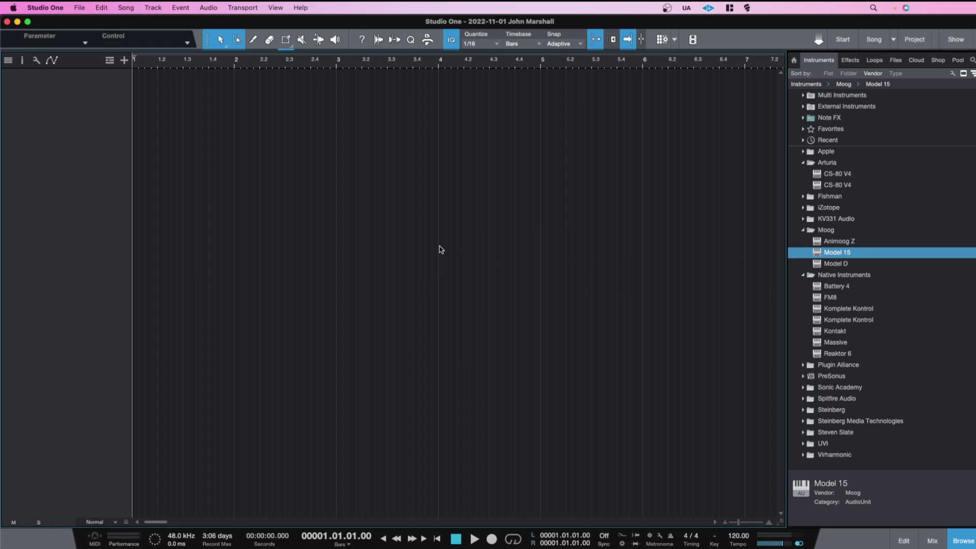
click(816, 265)
drag(816, 270, 381, 233)
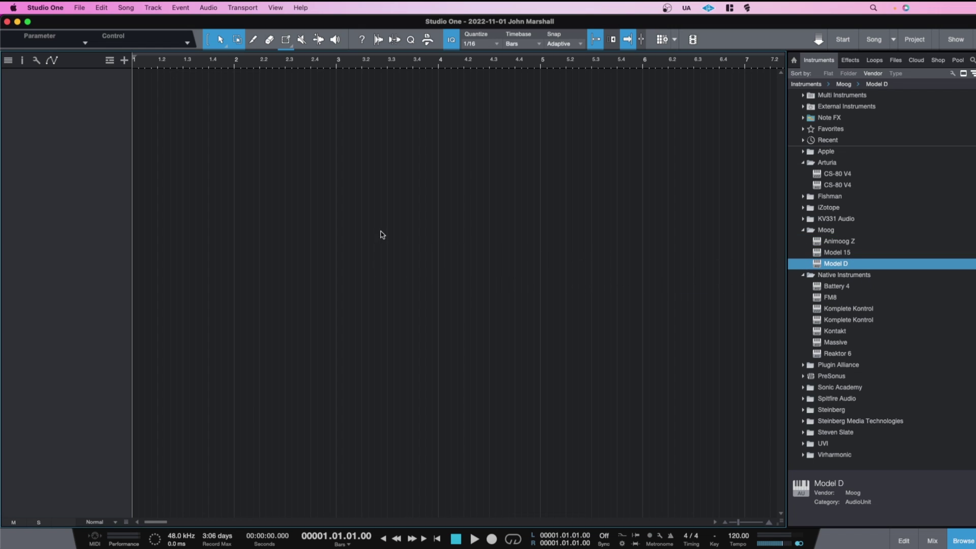
click(836, 174)
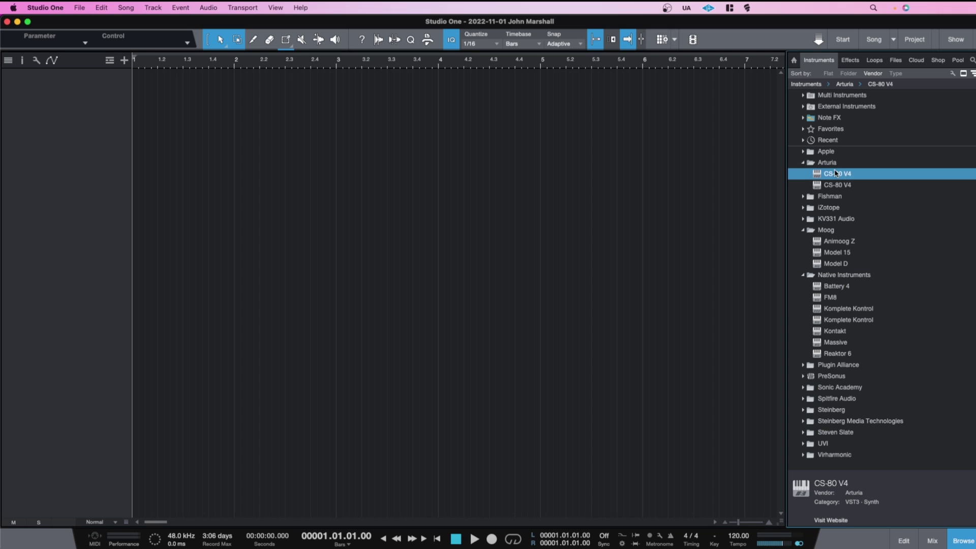
Add a CS-80 V4 instrument track, check its settings panel, close it, and quit Studio One.
drag(838, 179, 467, 179)
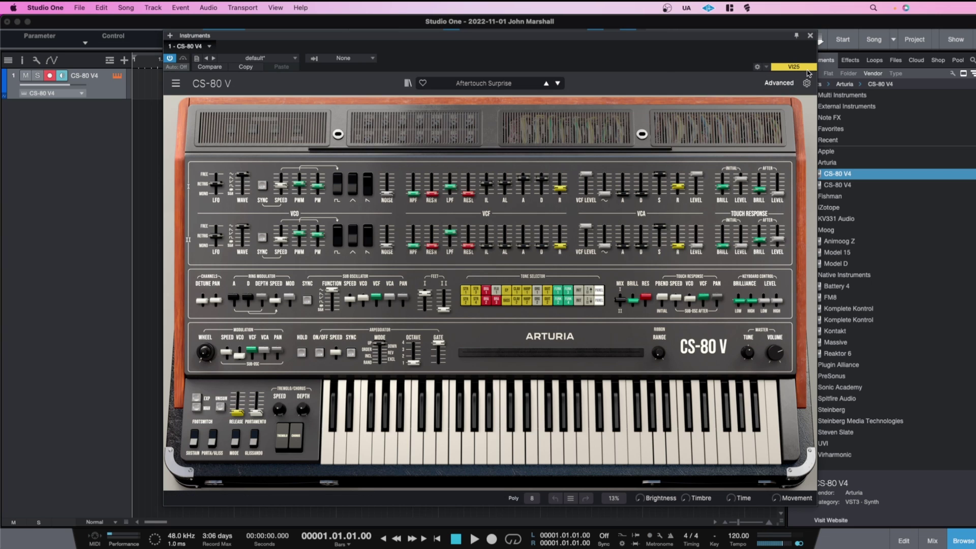
click(807, 83)
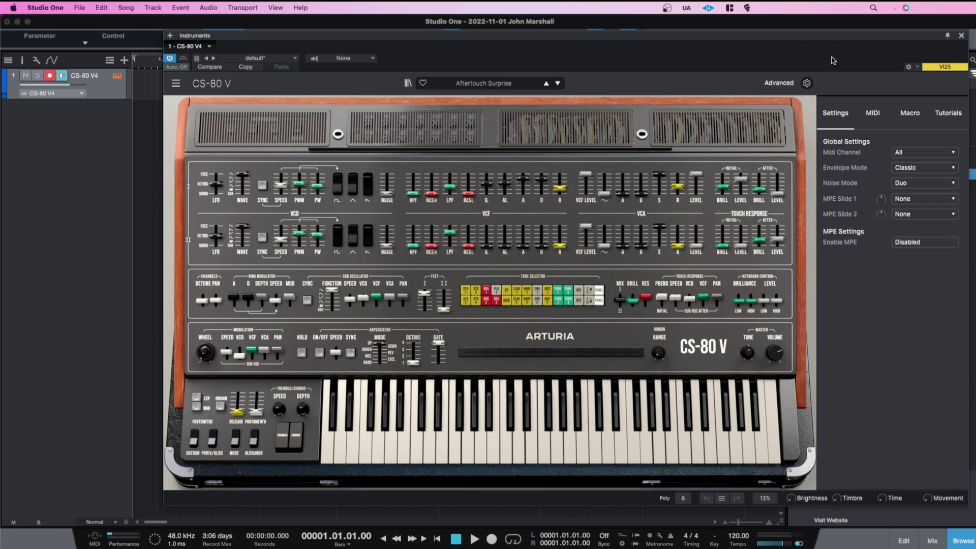
click(961, 35)
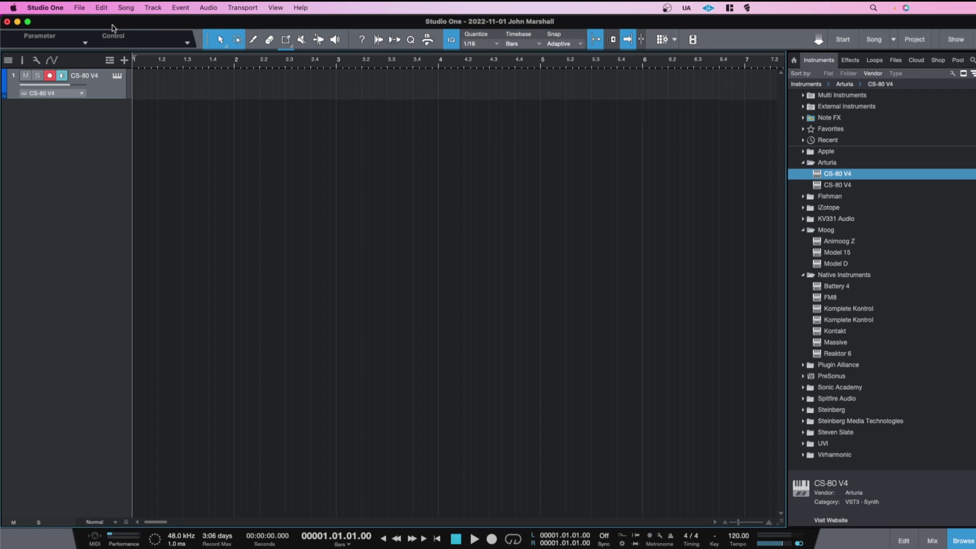
click(43, 9)
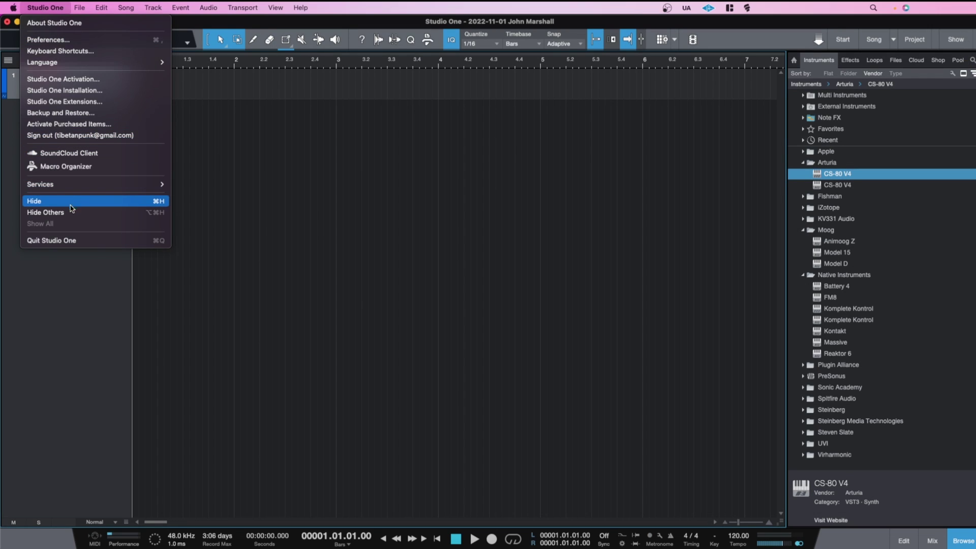
click(73, 241)
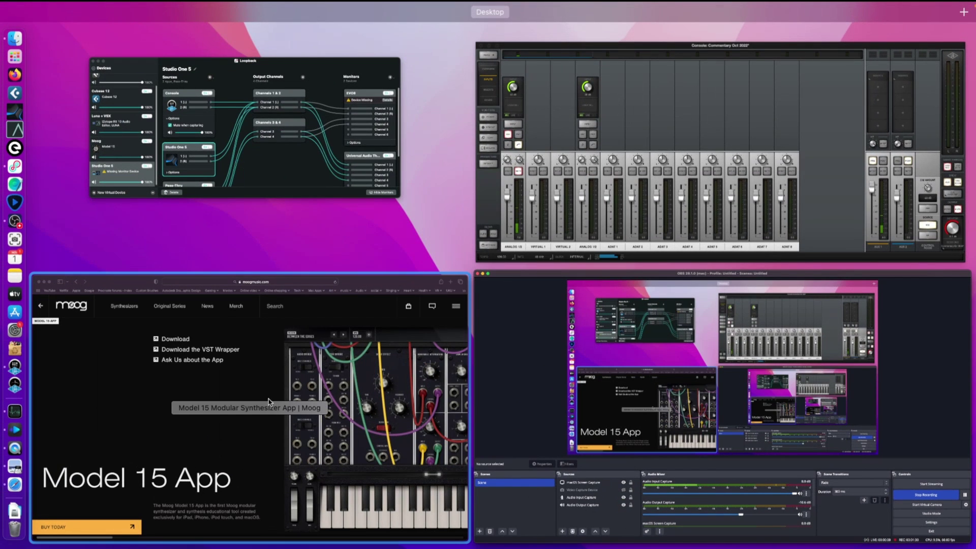
Search moogmusic.com for 'vst wra' and review the Model 15 and Model D VST wrapper results.
click(263, 394)
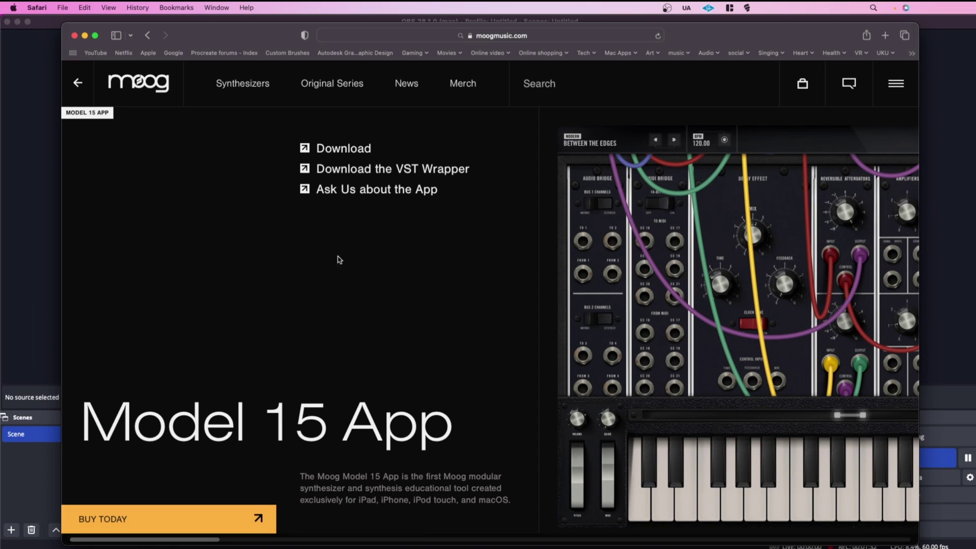
double_click(296, 23)
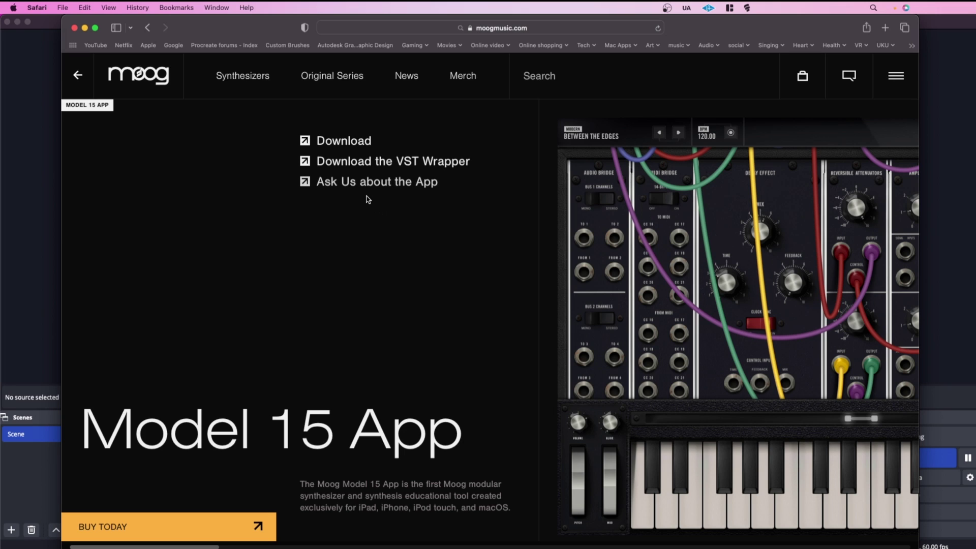
click(535, 74)
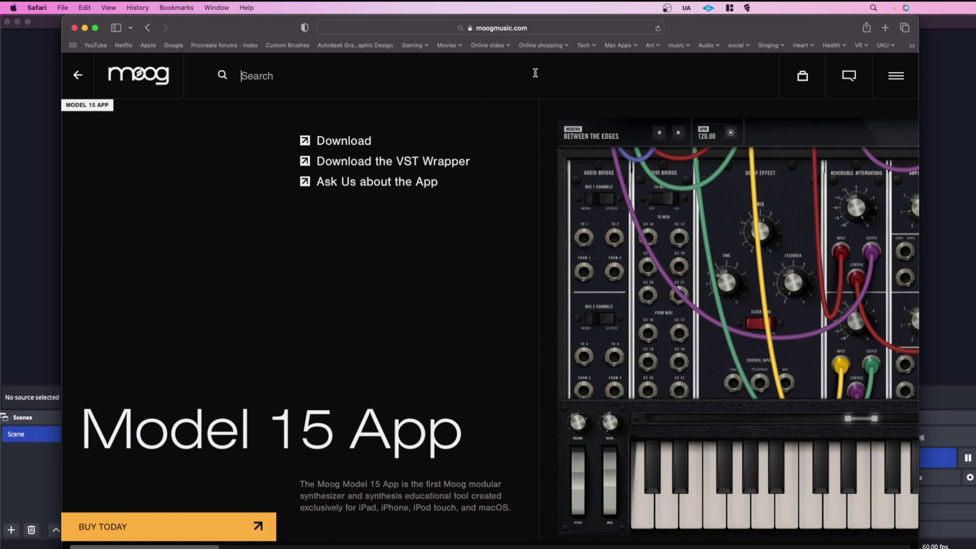
text(vst wra)
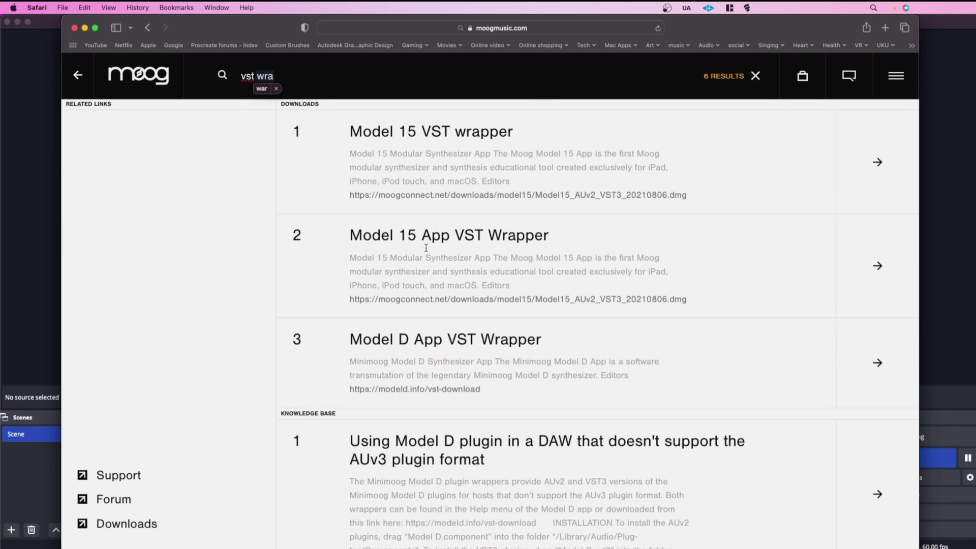
scroll(449, 219, down, 2)
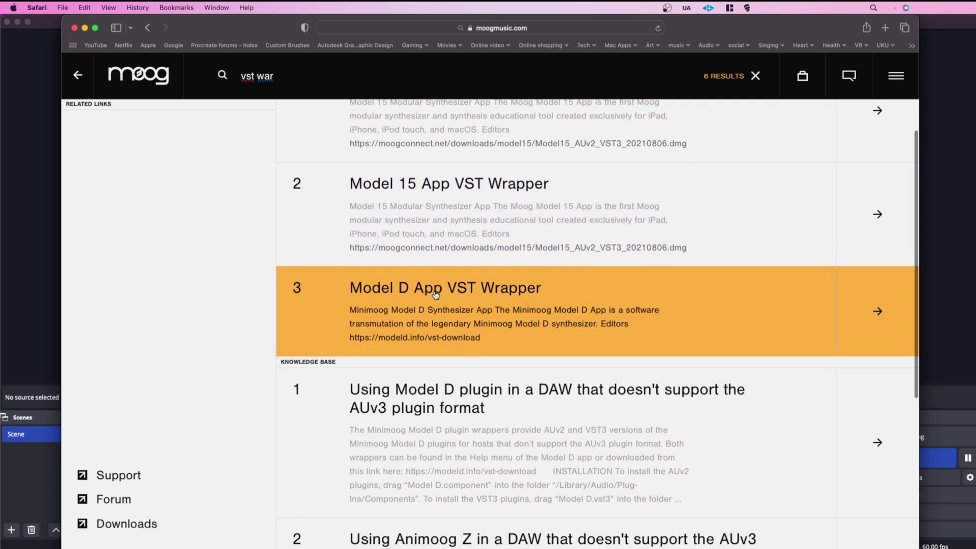
scroll(435, 296, down, 5)
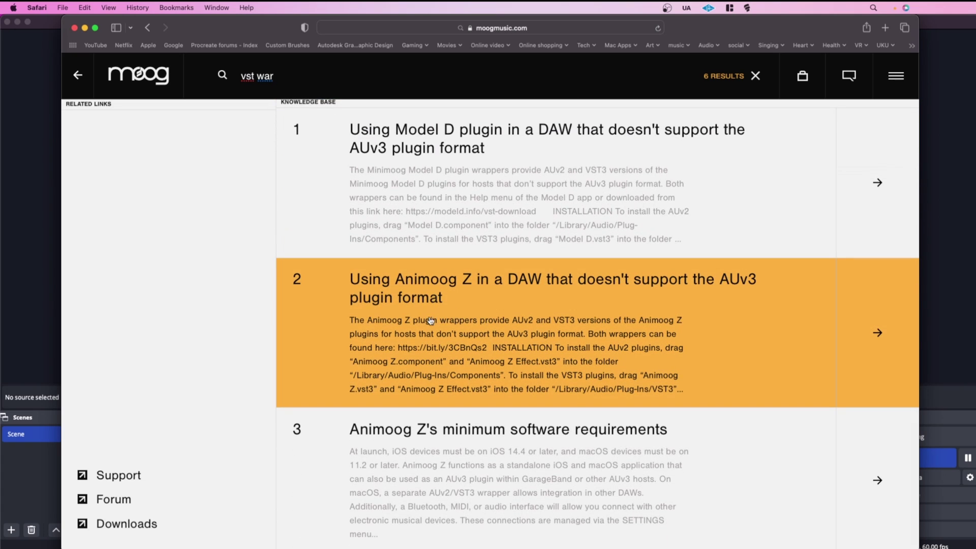
scroll(437, 312, up, 6)
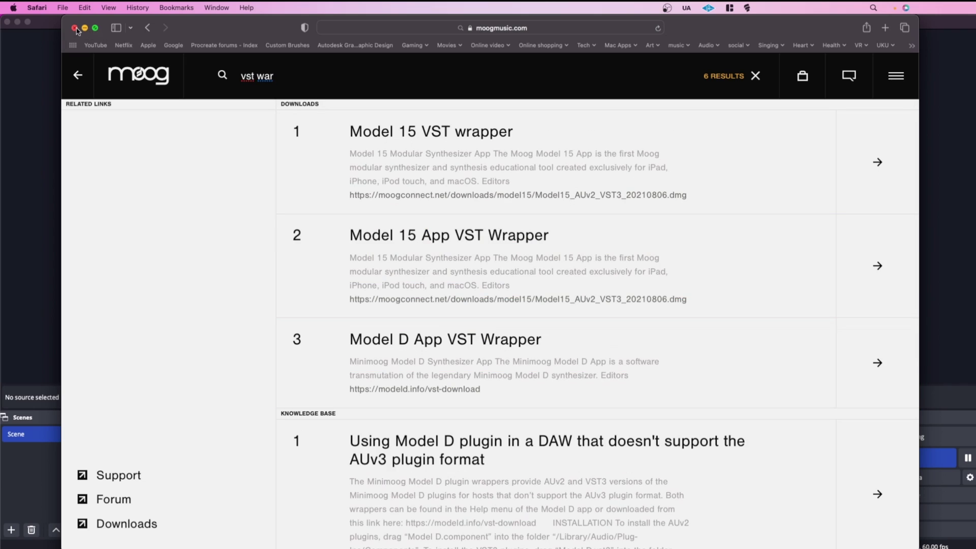
Open the Model D wrapper disk image and copy Model D.component into the Components folder.
key(super+Tab)
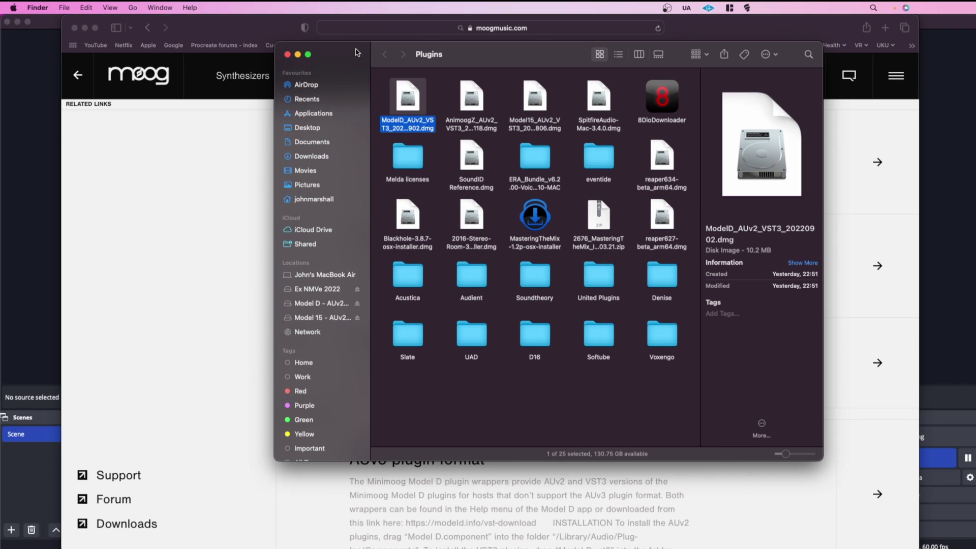
double_click(405, 95)
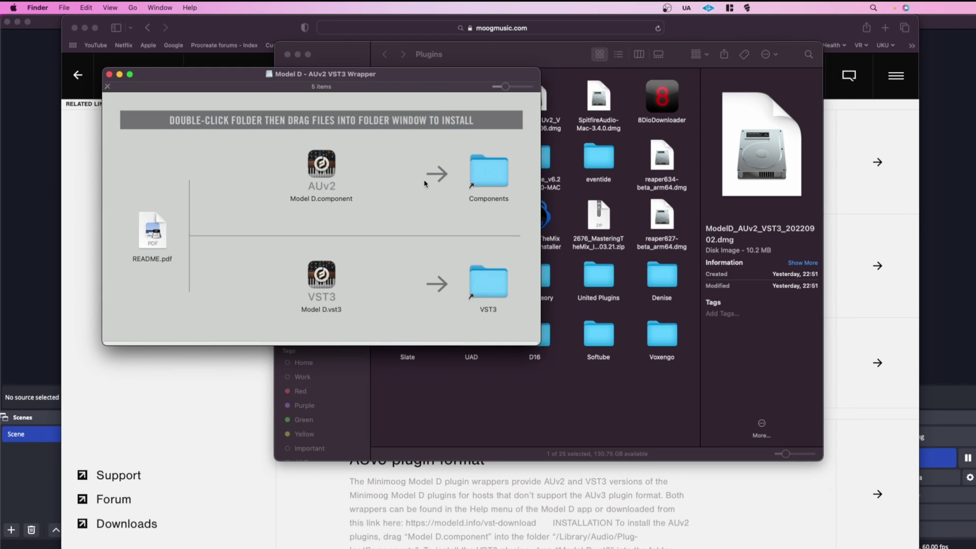
double_click(473, 172)
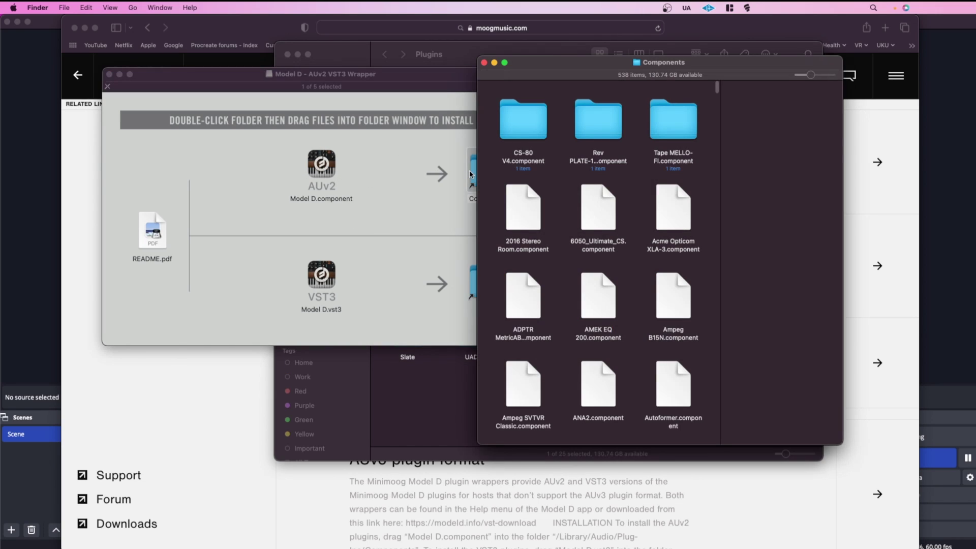
click(325, 164)
drag(325, 164, 623, 257)
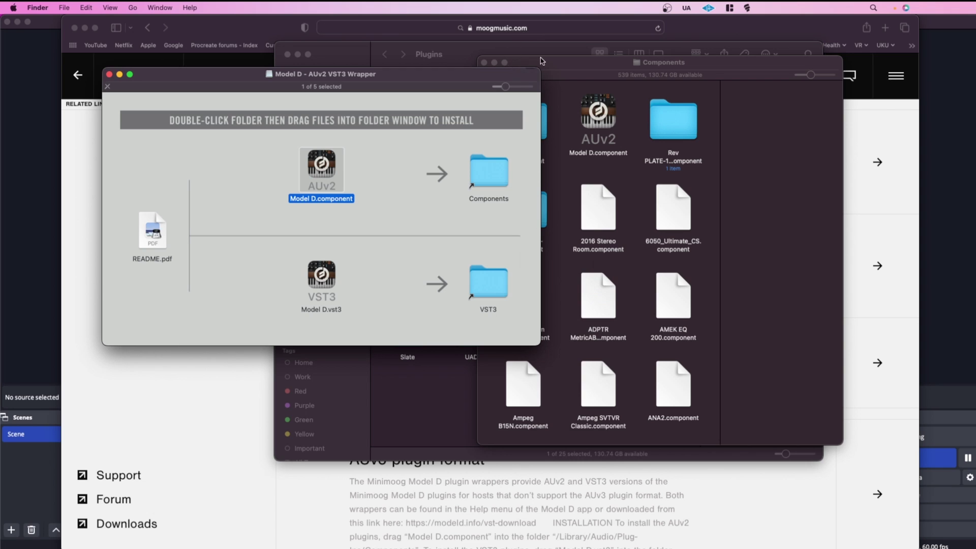
click(559, 70)
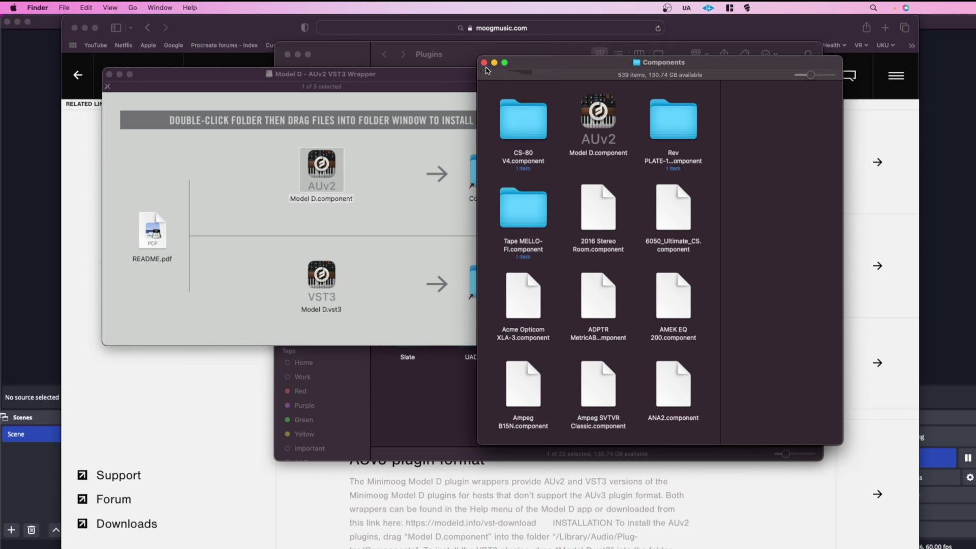
click(484, 62)
Copy Model D.vst3 into the VST3 folder with the admin password, then close the disk image window.
key(ctrl+Up)
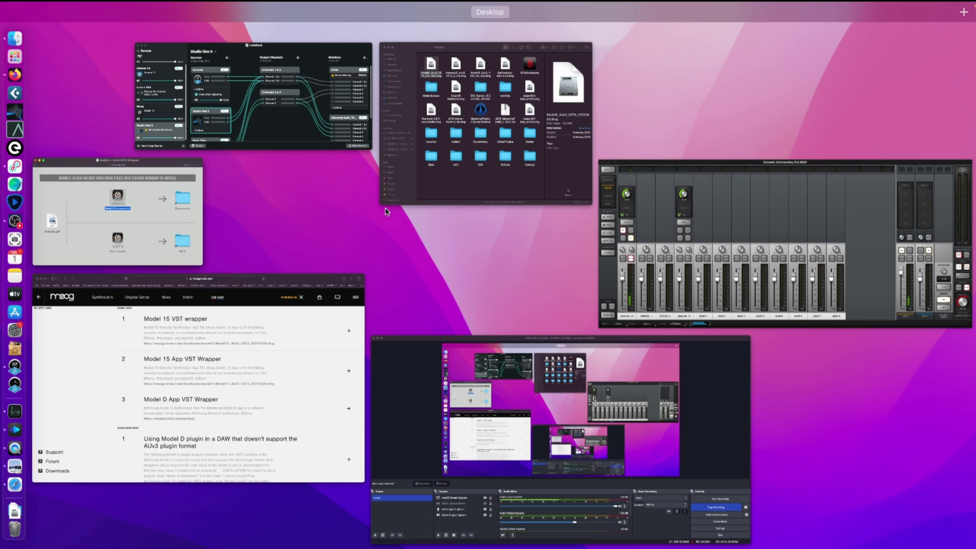
key(ctrl+Up)
double_click(475, 282)
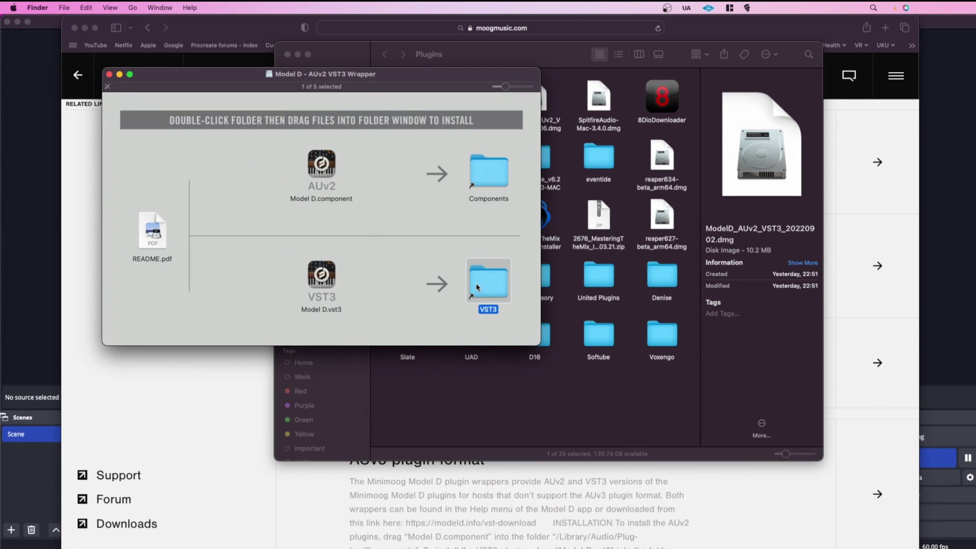
click(331, 283)
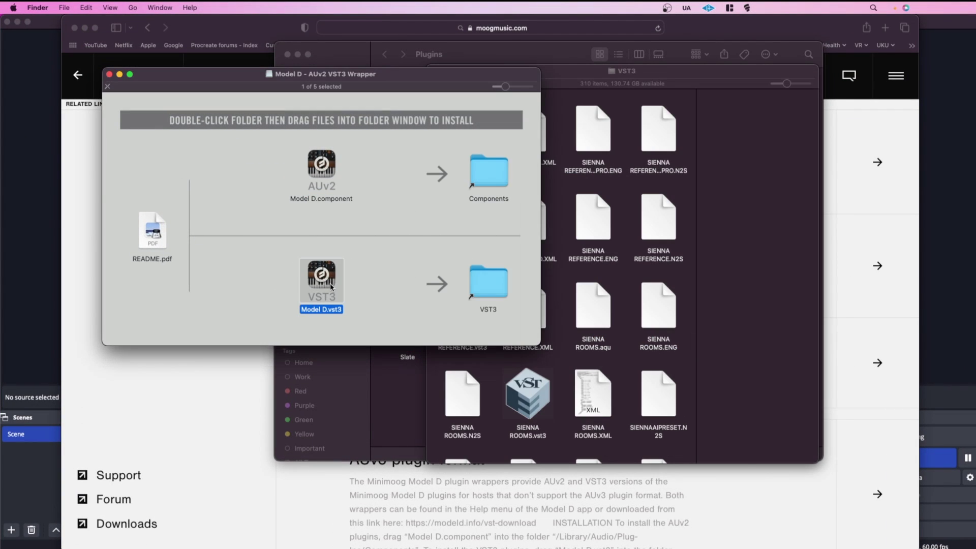
drag(330, 283, 616, 277)
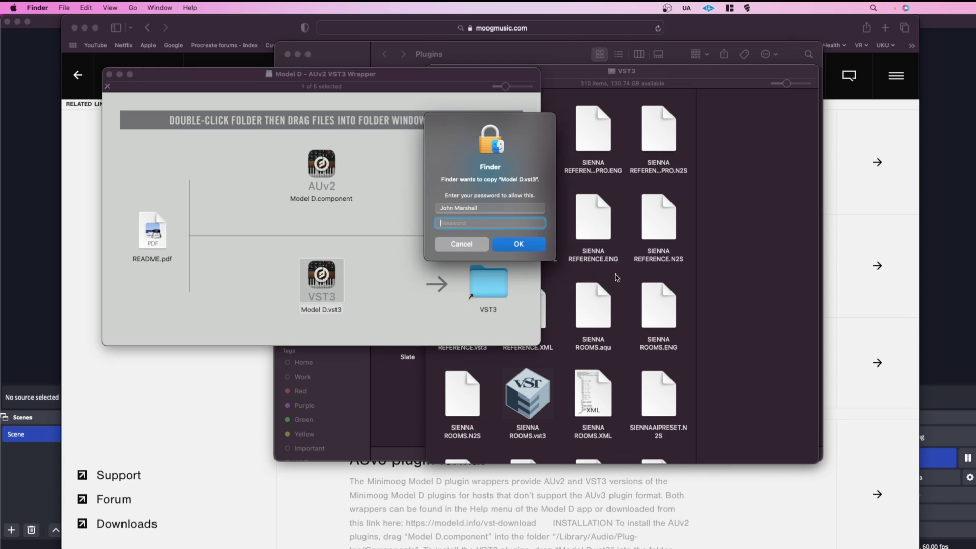
text(********)
key(Return)
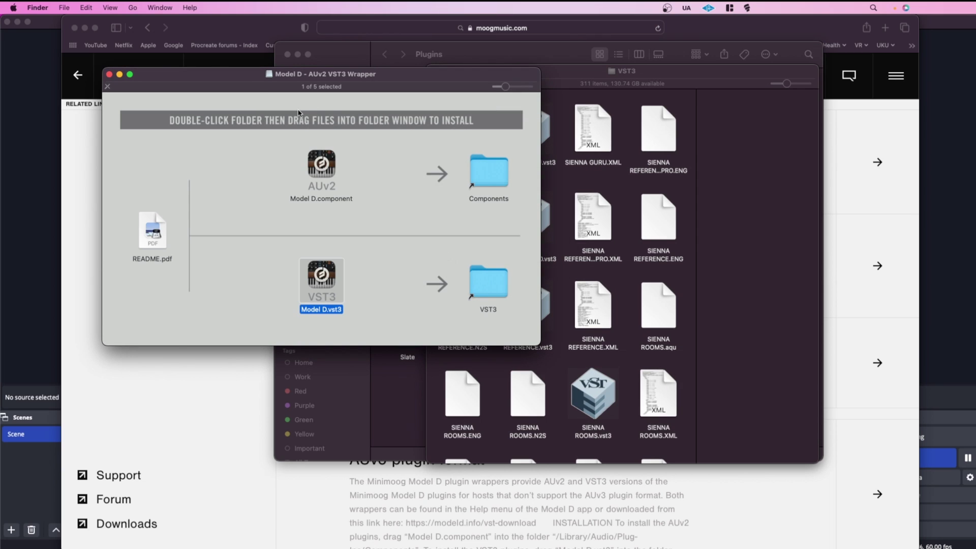
click(109, 74)
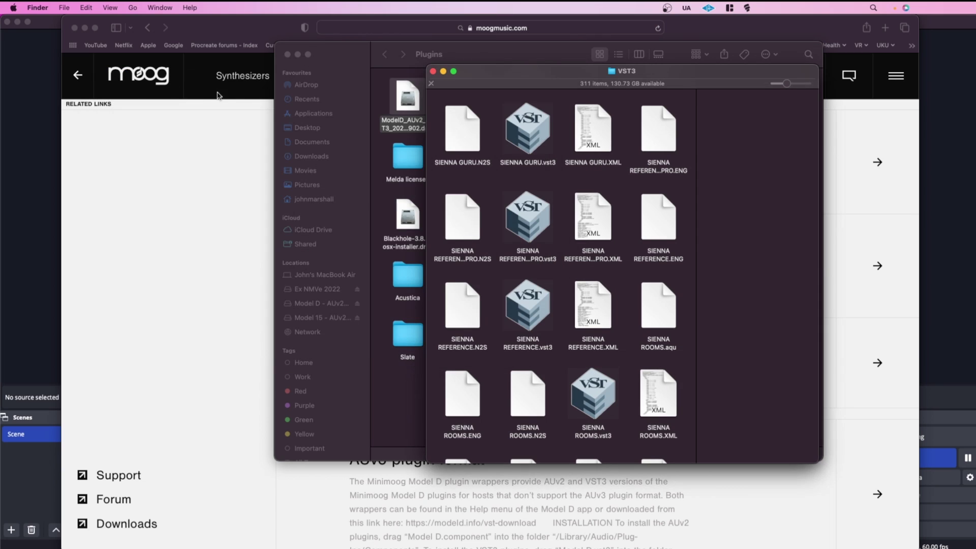
click(334, 52)
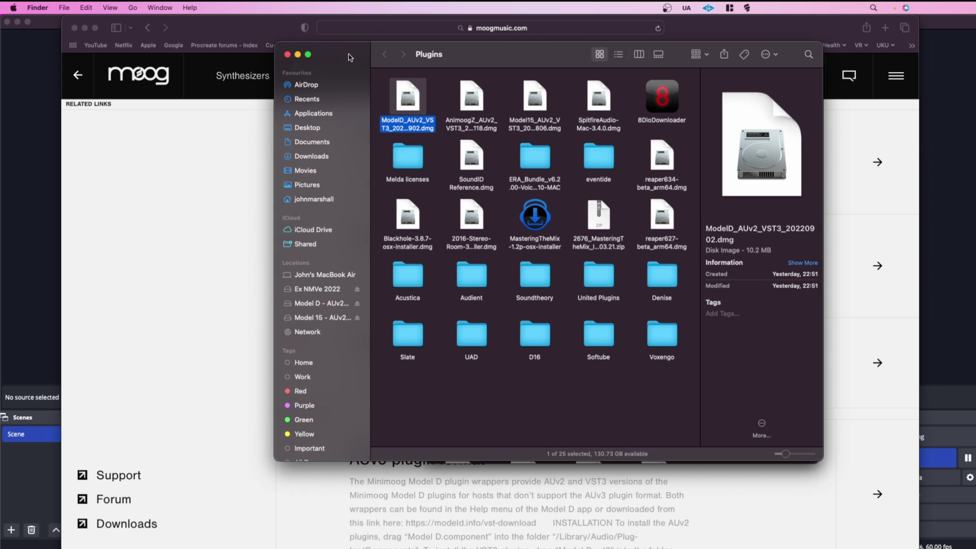
Open the AnimoogZ disk image, accept the license, and copy Animoog Z.component into Components.
drag(330, 51, 131, 36)
click(252, 80)
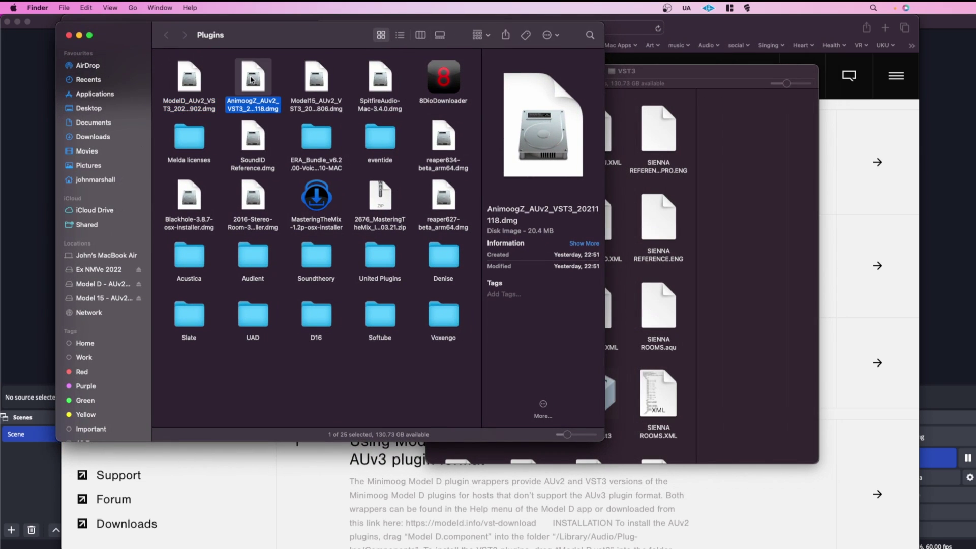
double_click(251, 79)
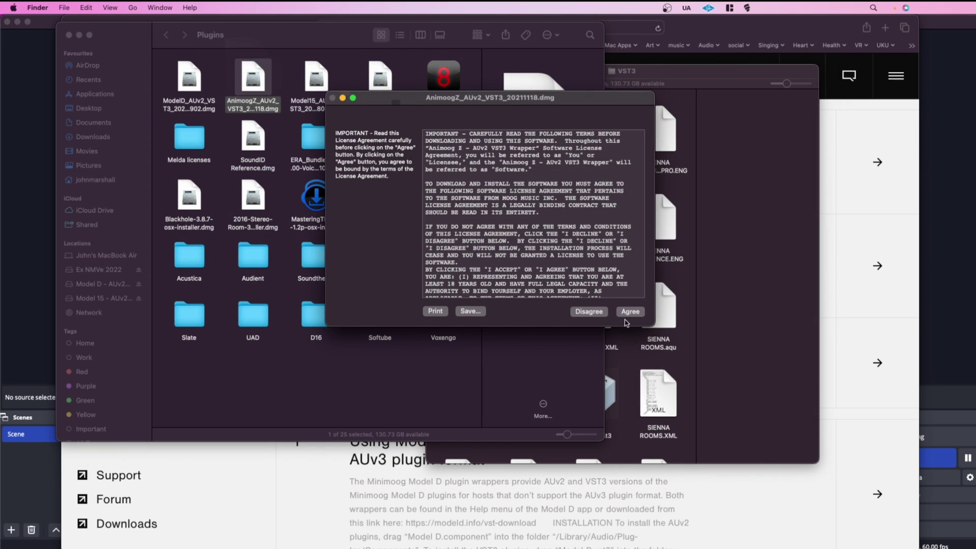
click(629, 315)
double_click(489, 158)
drag(261, 152, 598, 122)
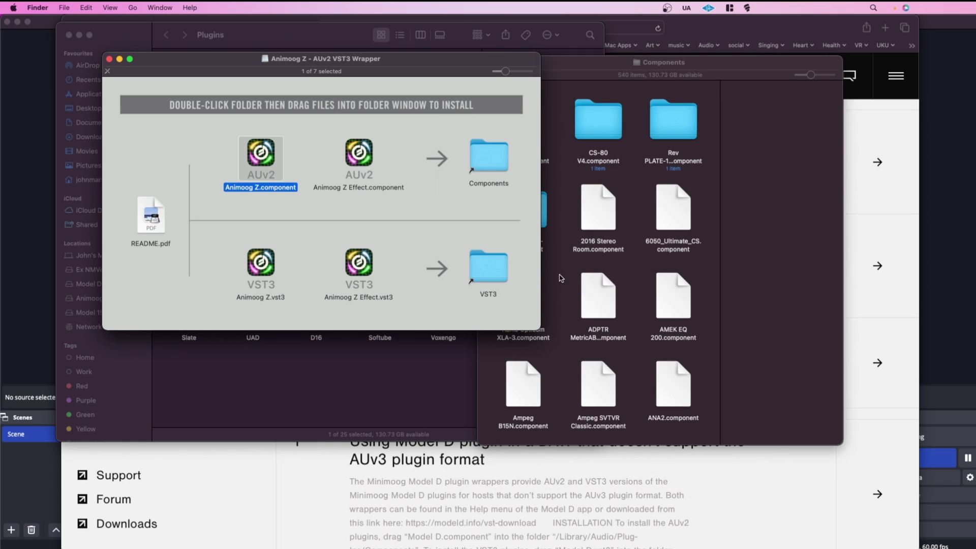
key(super+w)
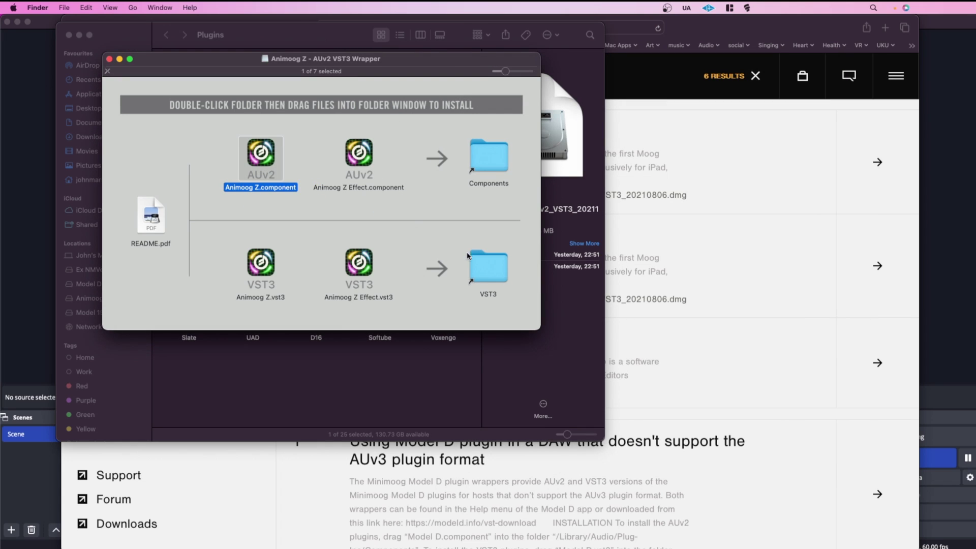
Copy Animoog Z Effect.vst3 and Animoog Z.vst3 into VST3 with the password, then open the Model15 image.
double_click(481, 257)
click(363, 268)
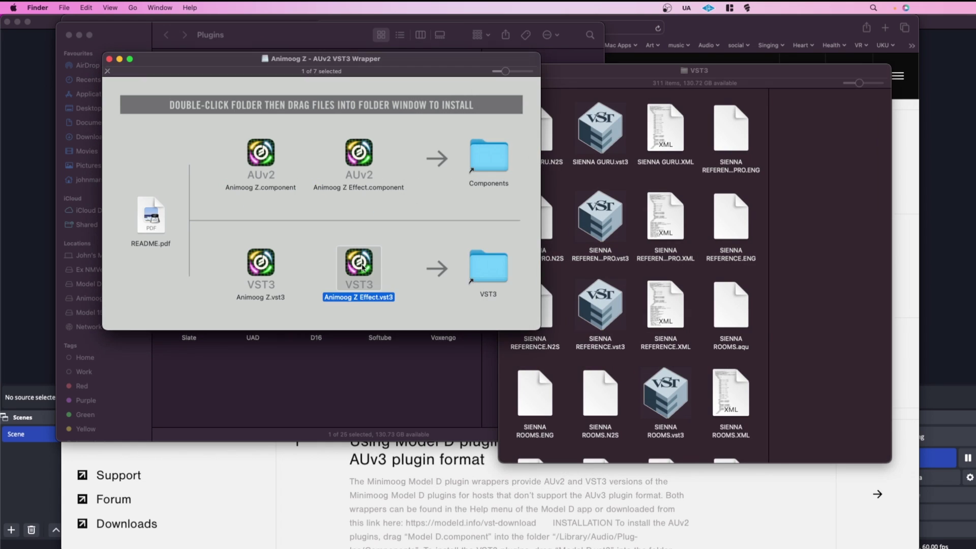
drag(363, 269, 610, 255)
click(518, 244)
click(261, 261)
drag(260, 262, 615, 283)
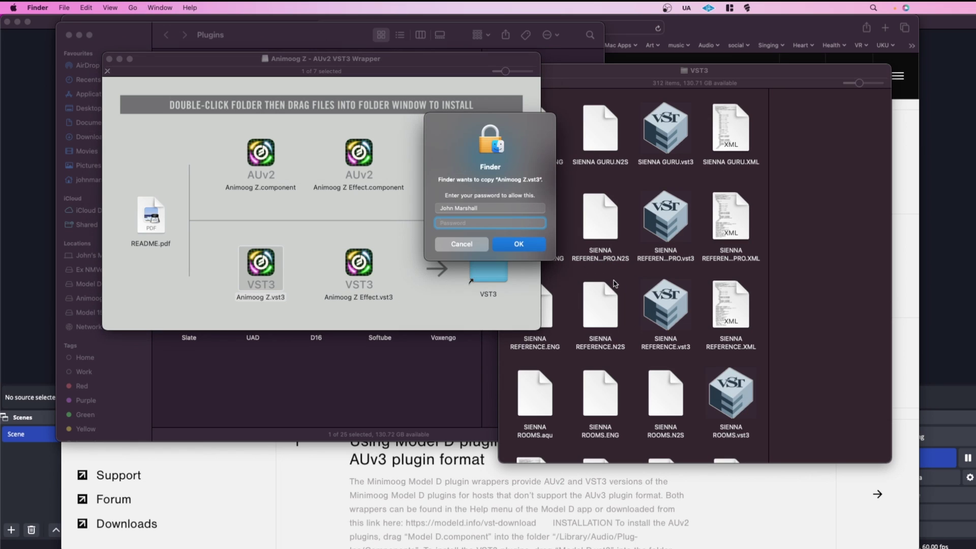
text(*******)
key(Return)
text(*)
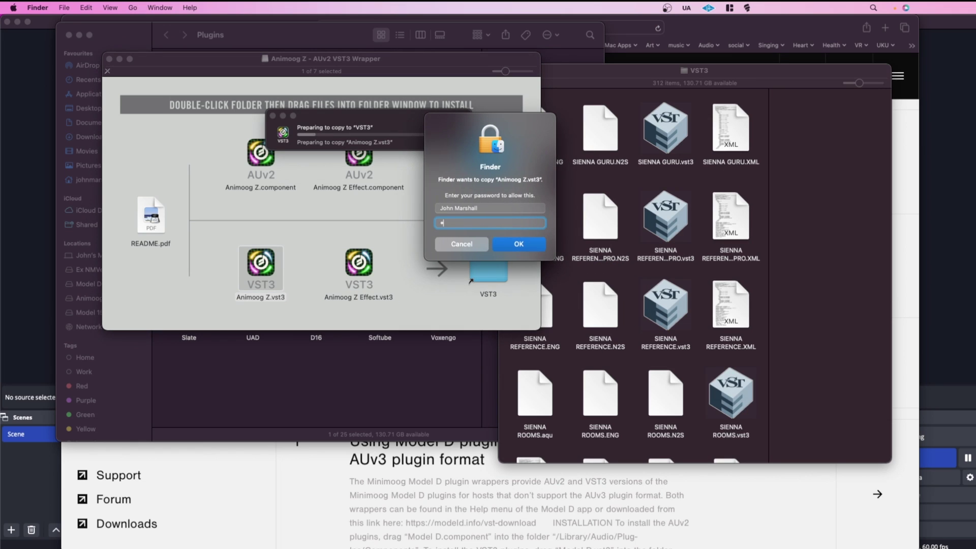
key(super+w)
click(312, 82)
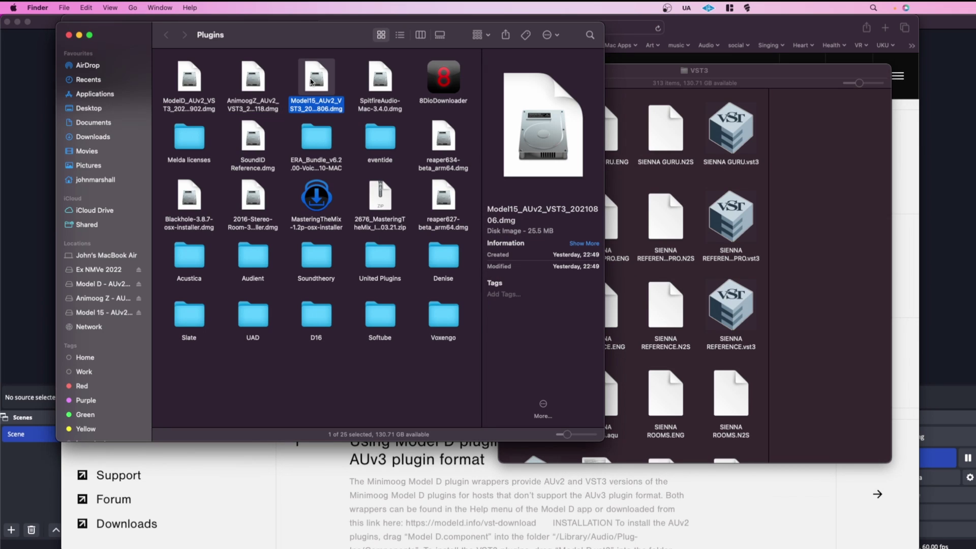
double_click(311, 81)
Copy Model 15 AudioBridge Trunk.vst3 into the VST3 folder, authorizing with the password.
double_click(488, 175)
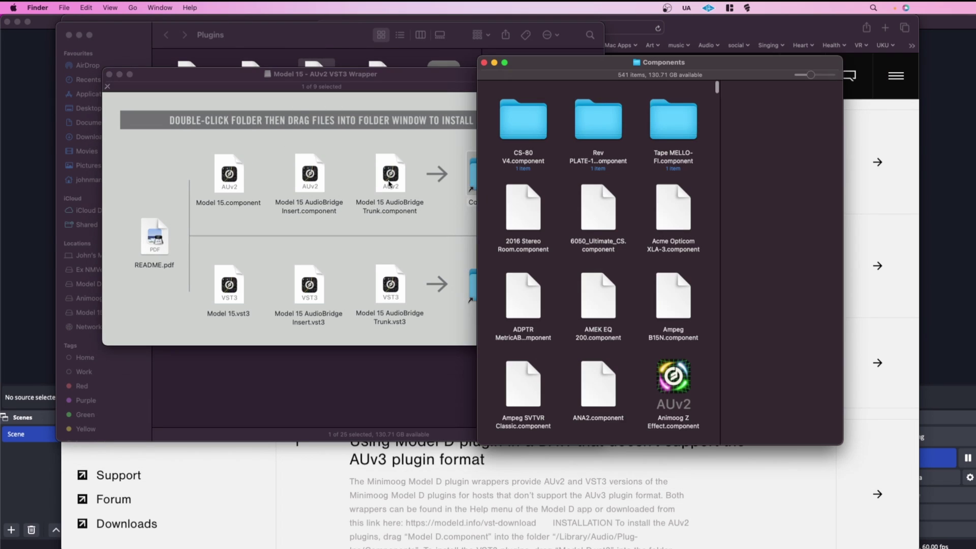
click(309, 175)
click(220, 192)
double_click(488, 285)
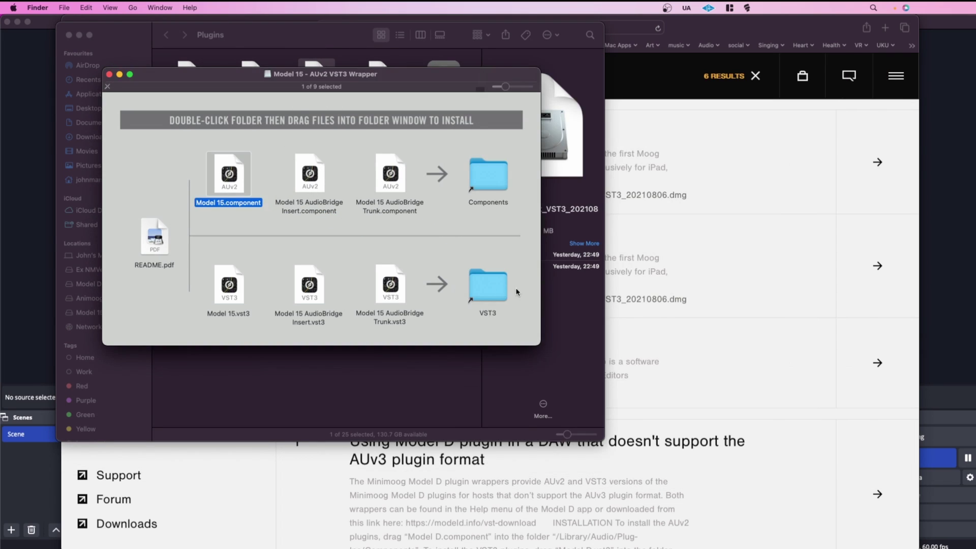
drag(390, 284, 564, 305)
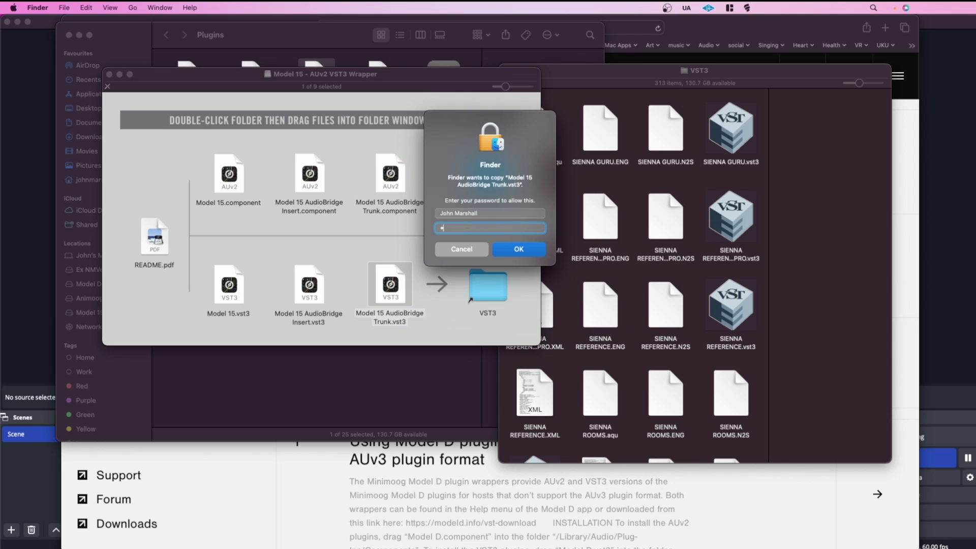
text(••)
key(Return)
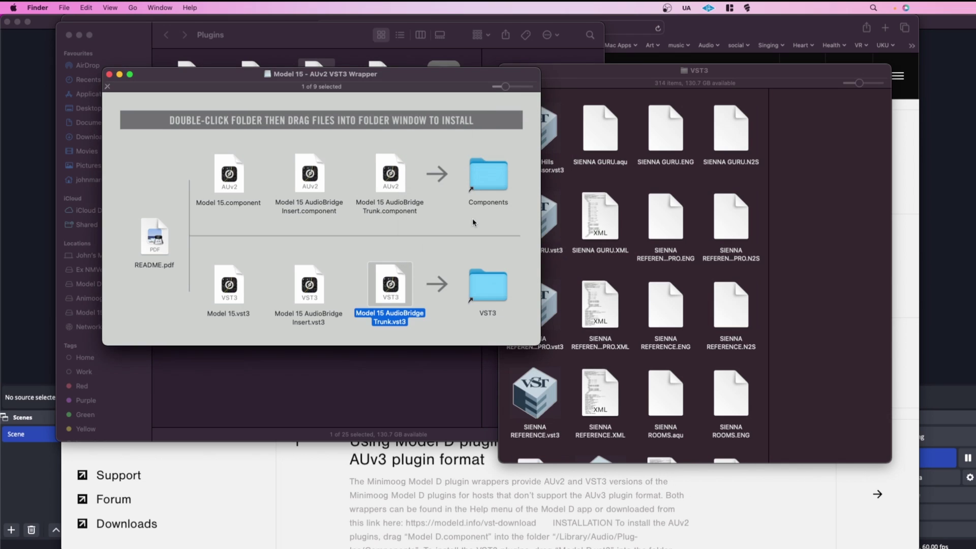
Copy Model 15 AudioBridge Insert.vst3 and Model 15.vst3 into VST3, then close the wrapper window.
click(316, 288)
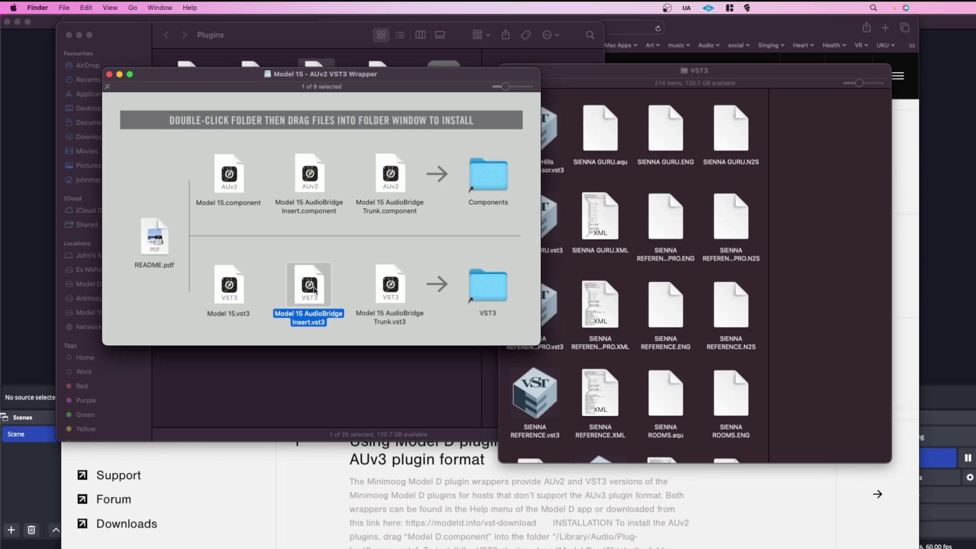
drag(314, 290, 628, 263)
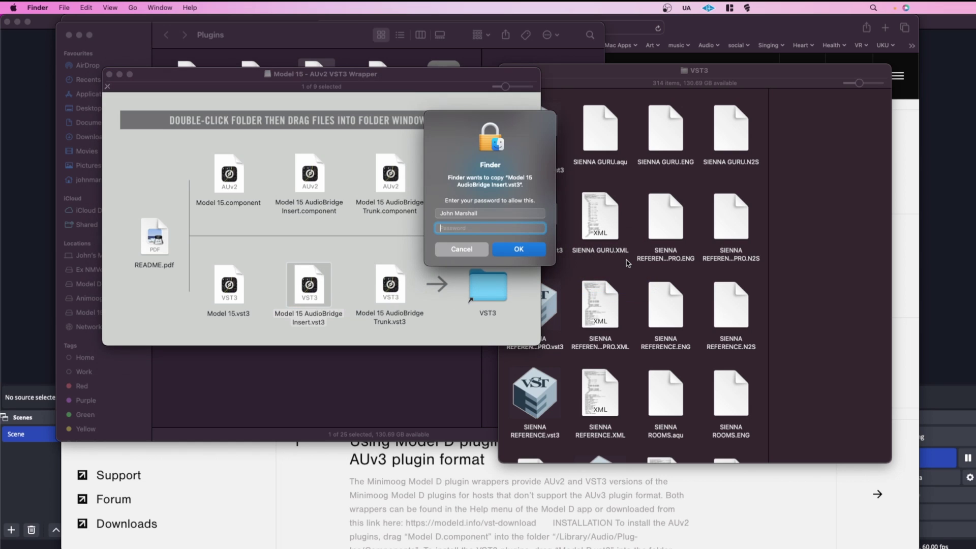
text(•••)
key(Return)
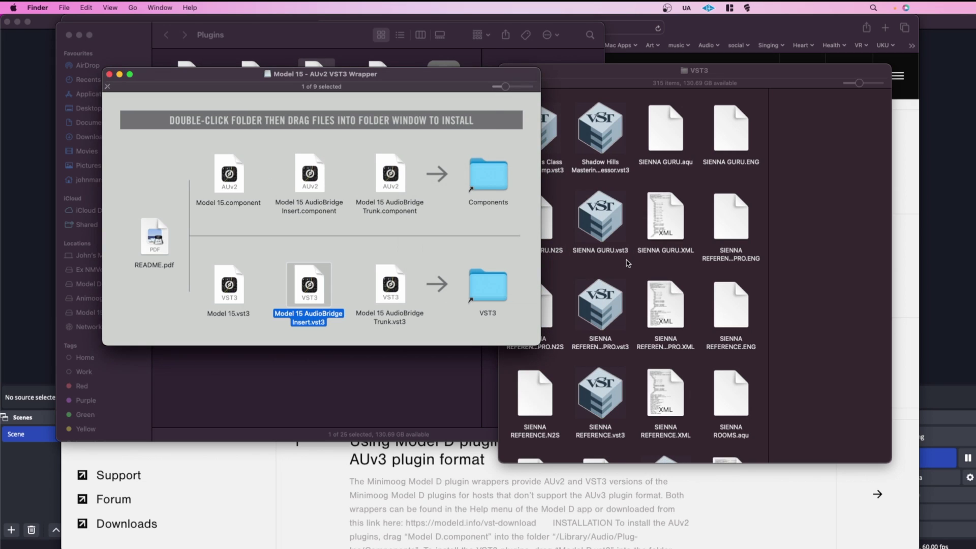
drag(241, 294, 630, 271)
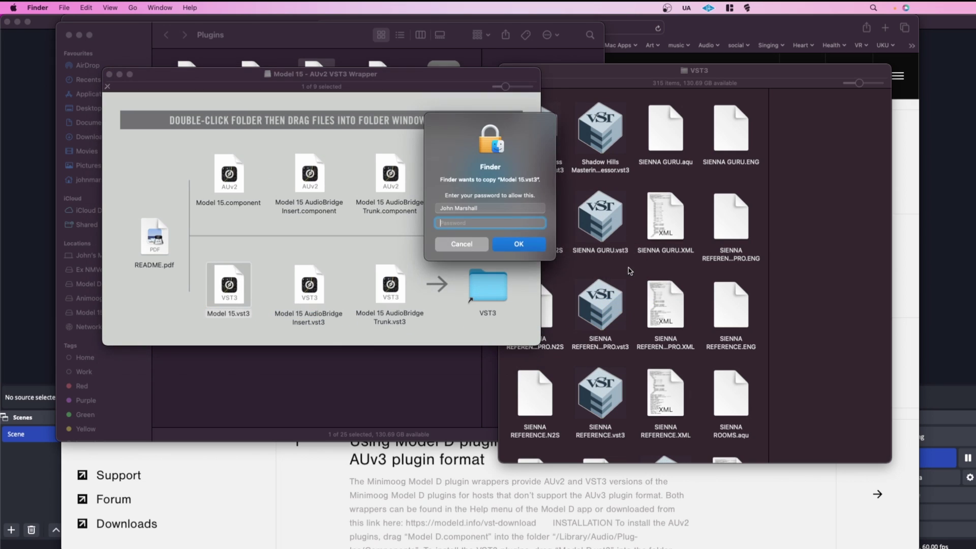
text(••••)
key(Return)
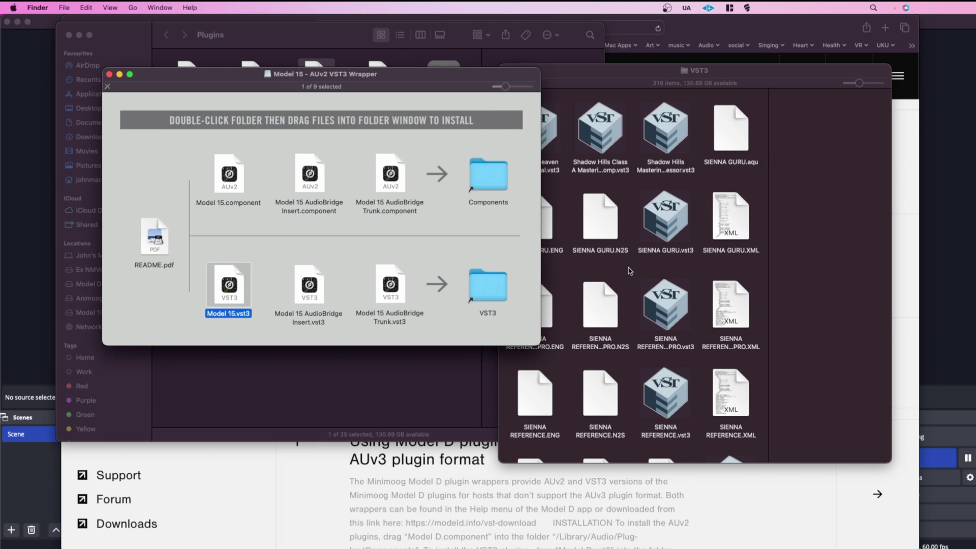
click(109, 75)
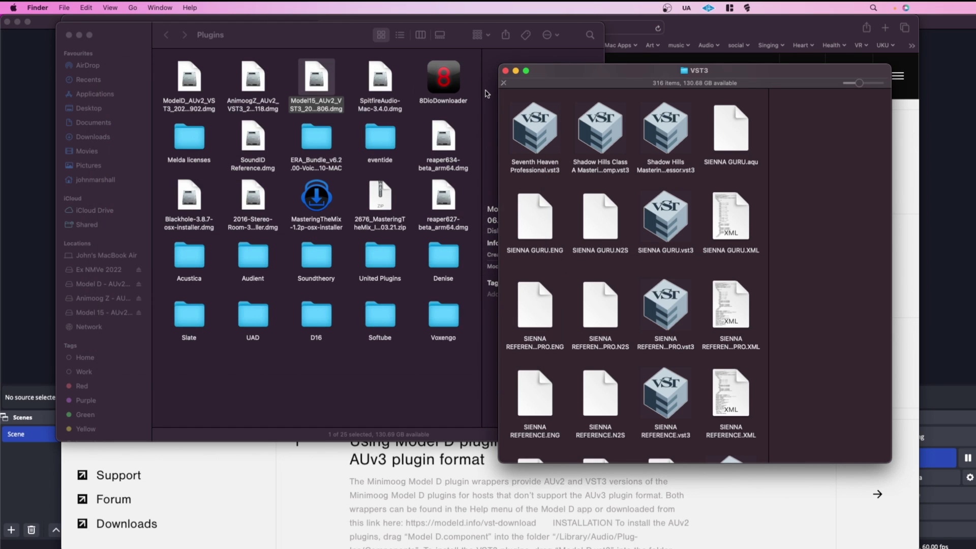
Close the VST3 folder window and return to Studio One.
click(505, 70)
mouse_move(2, 79)
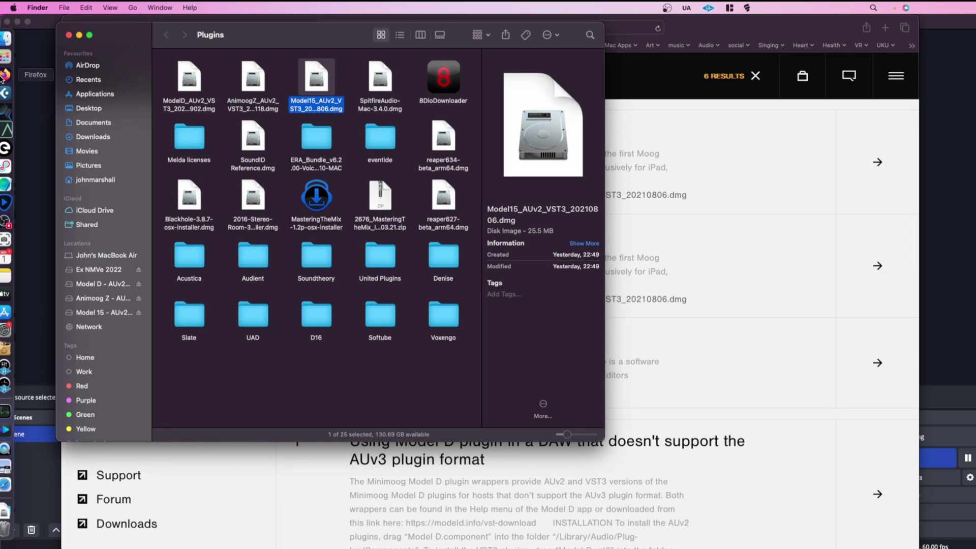
click(15, 114)
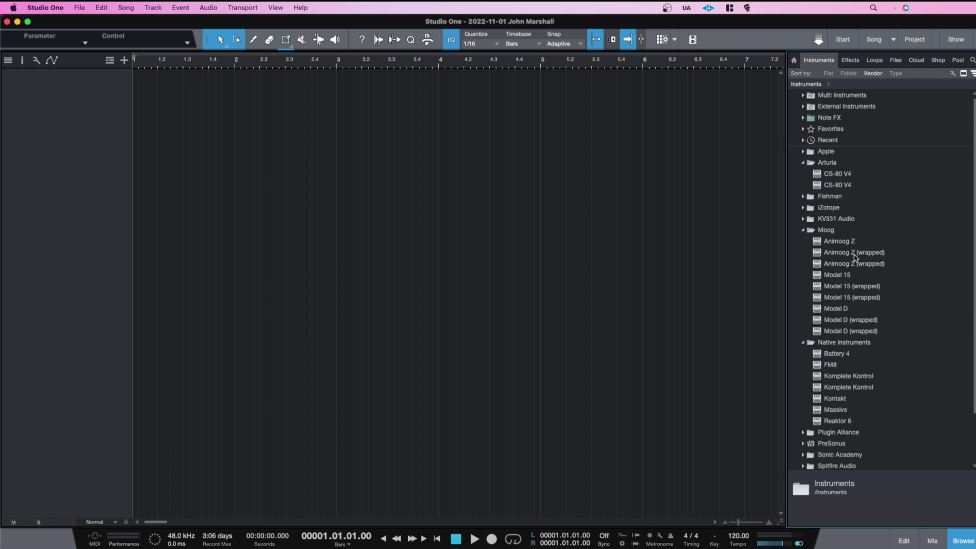
Browse the wrapped Animoog Z, Model 15 and Model D entries, ending on the Audio Unit Model D.
click(819, 266)
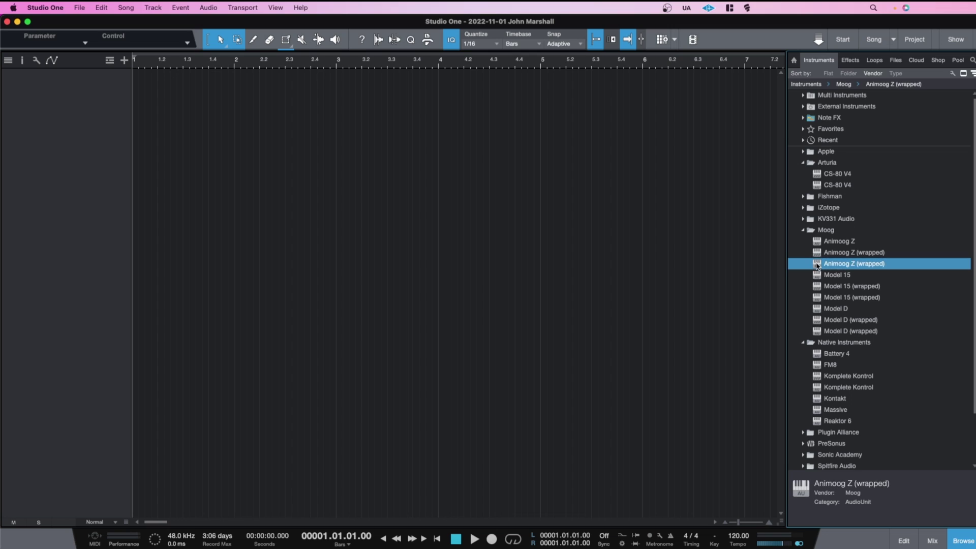
click(819, 254)
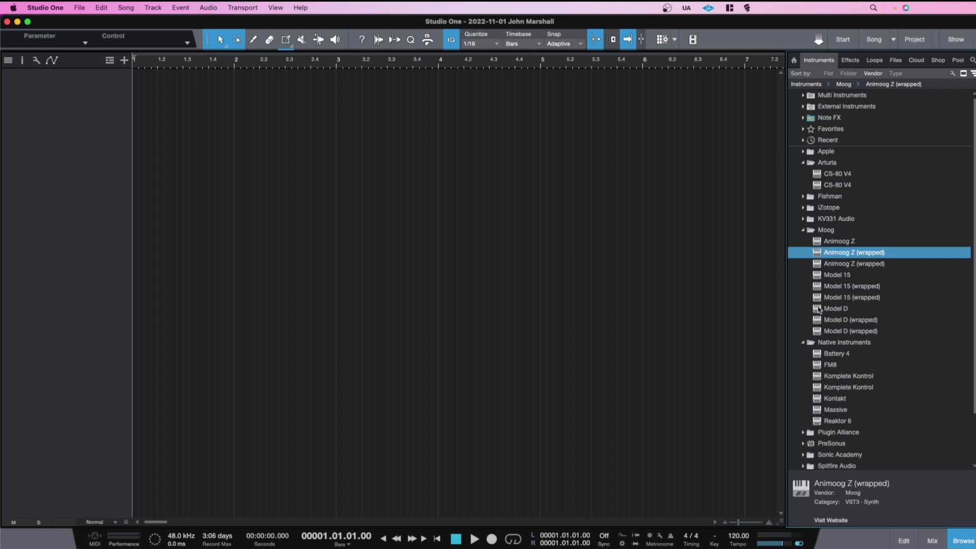
click(829, 287)
click(829, 299)
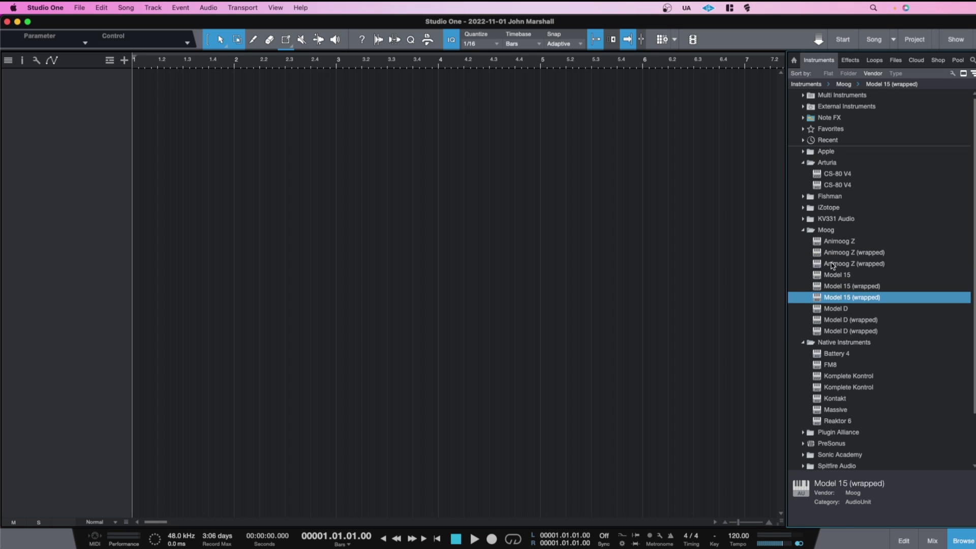
click(827, 321)
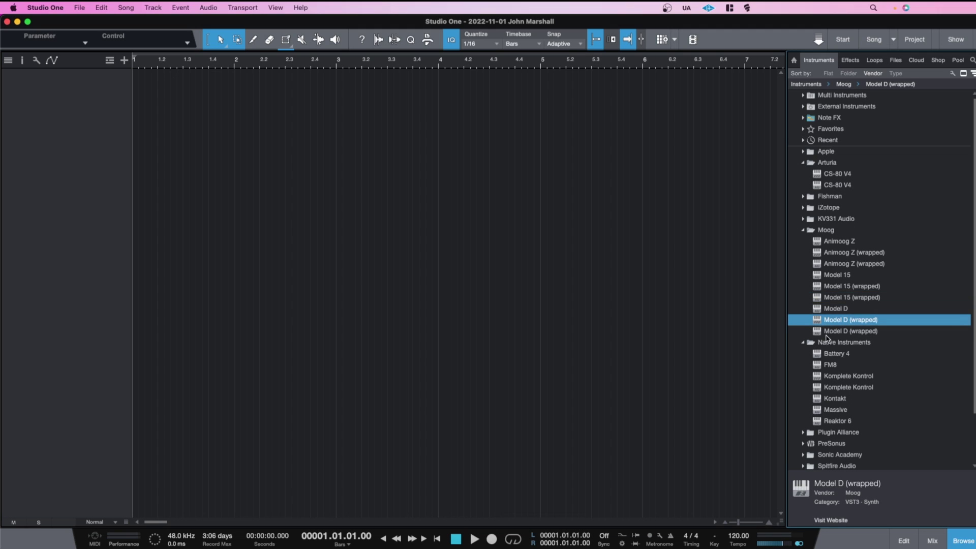
click(826, 333)
Add a Model D (wrapped) track, play a test note on the Minimoog, and close its window.
drag(819, 333, 429, 217)
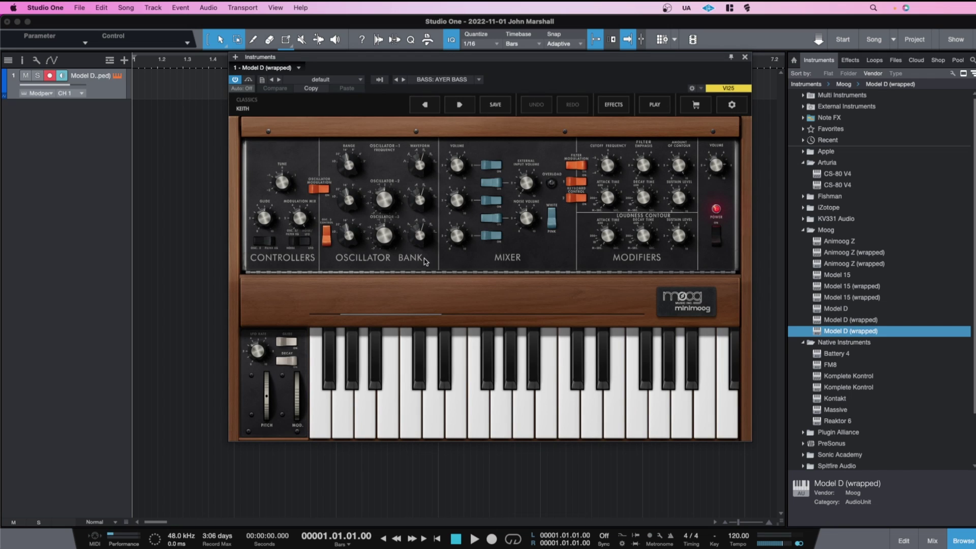
click(416, 408)
click(745, 58)
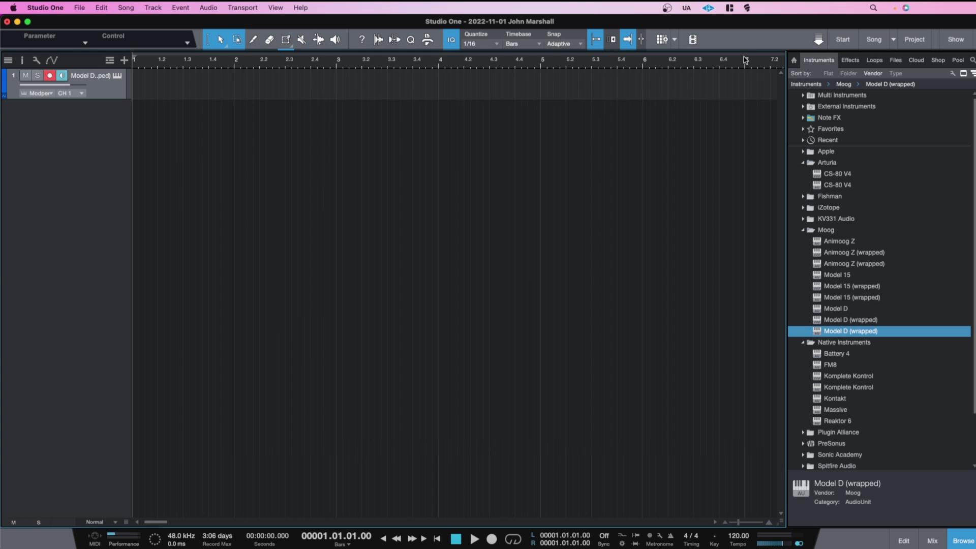
Add a Model 15 (wrapped) track, scroll through its modular panel, close it, and select Animoog Z (wrapped).
click(834, 300)
drag(834, 300, 525, 277)
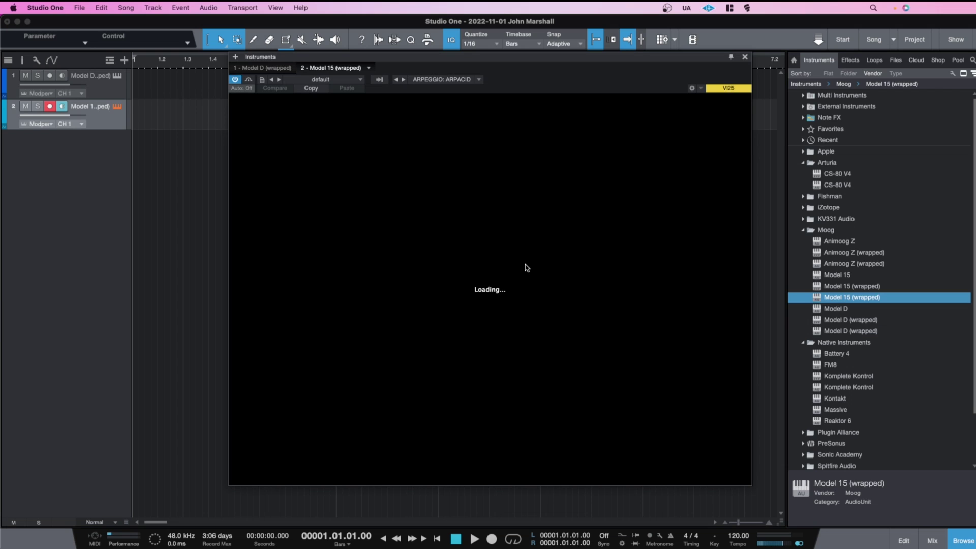
scroll(501, 310, down, 10)
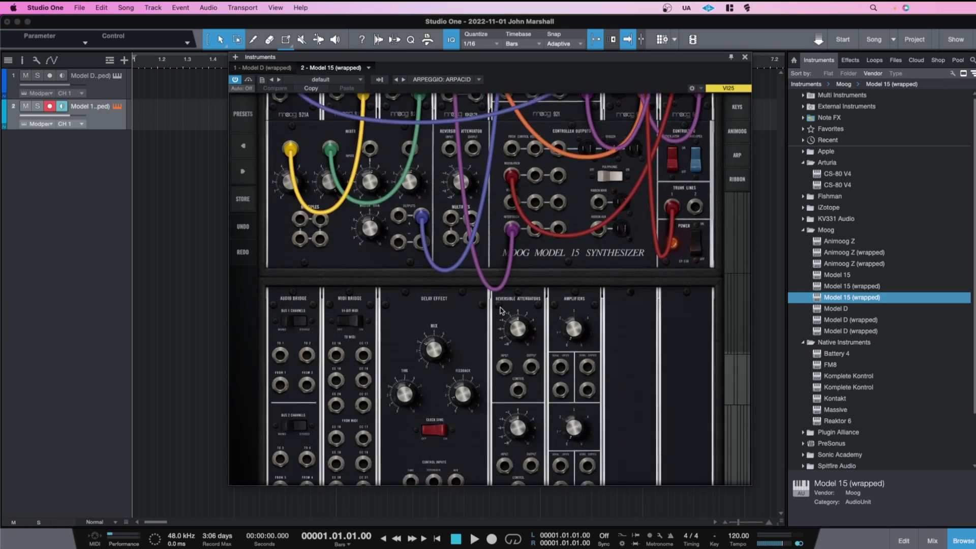
scroll(501, 310, up, 7)
scroll(501, 310, up, 5)
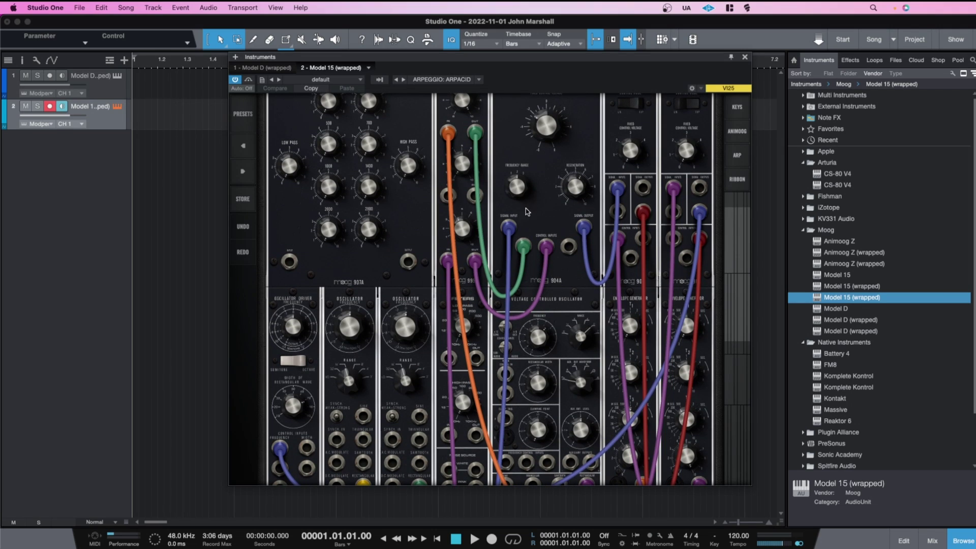
scroll(526, 211, up, 2)
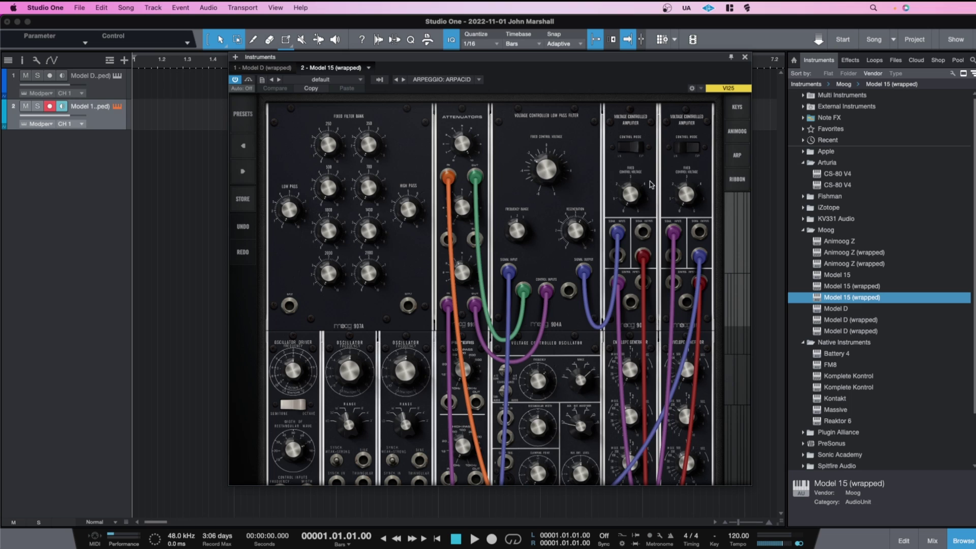
click(744, 57)
click(843, 264)
Create an Animoog Z (wrapped) instrument track and play three test notes on its keyboard.
drag(843, 268, 576, 290)
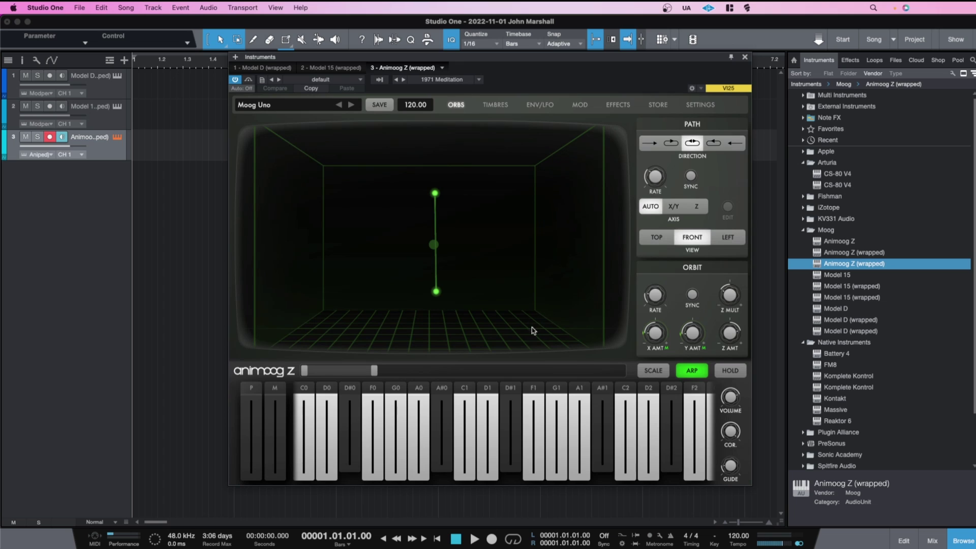
click(479, 444)
click(385, 449)
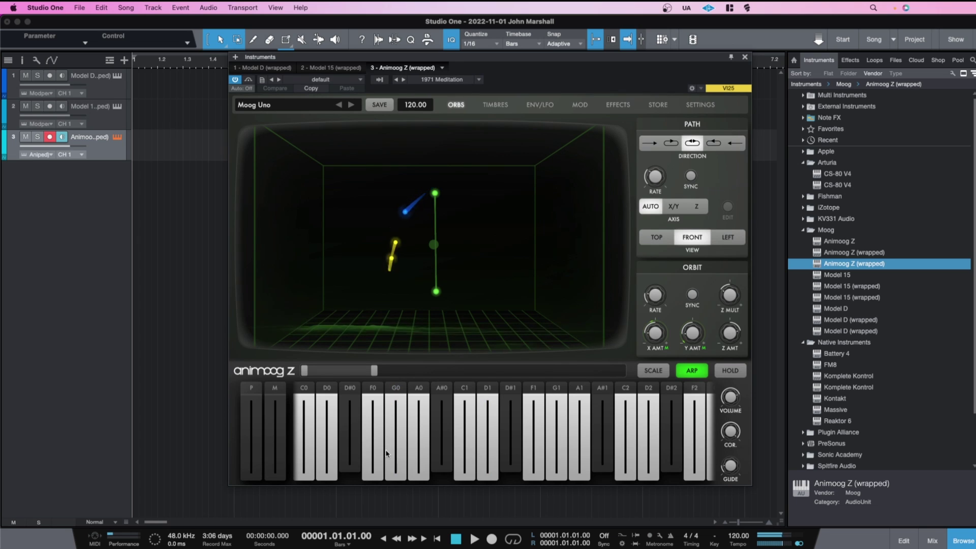
click(645, 449)
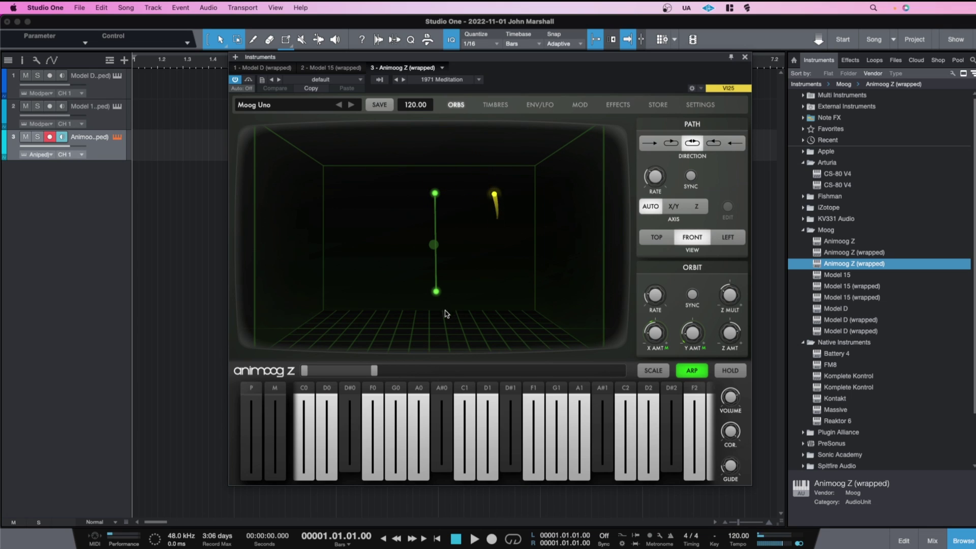
Close the Animoog Z window, quit Studio One, and open Cubase's Add Track dialog with Alt+Shift+I.
click(745, 57)
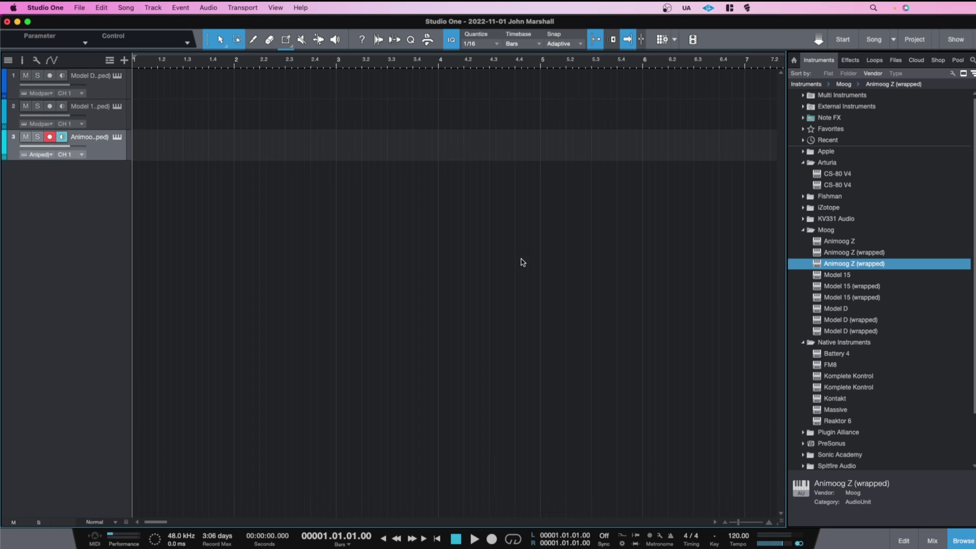
click(45, 5)
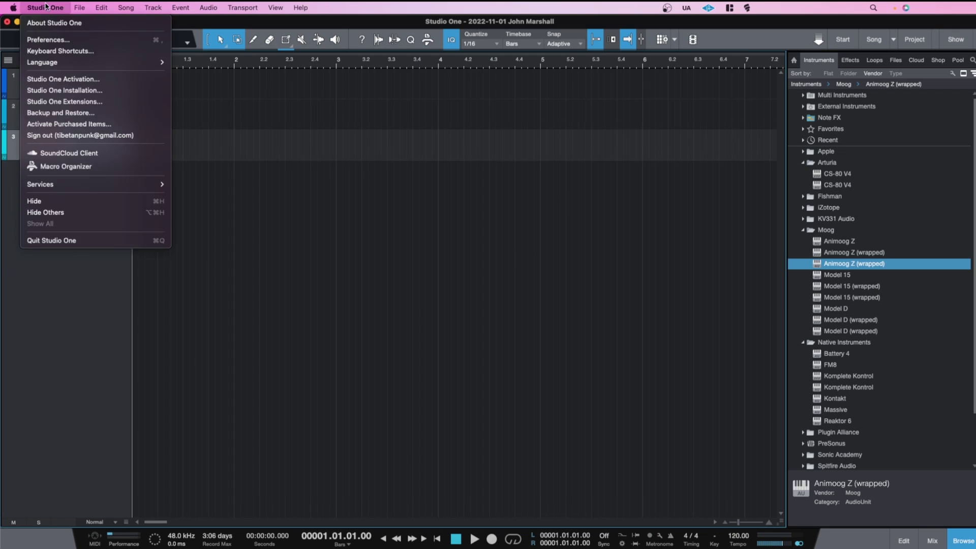
click(47, 240)
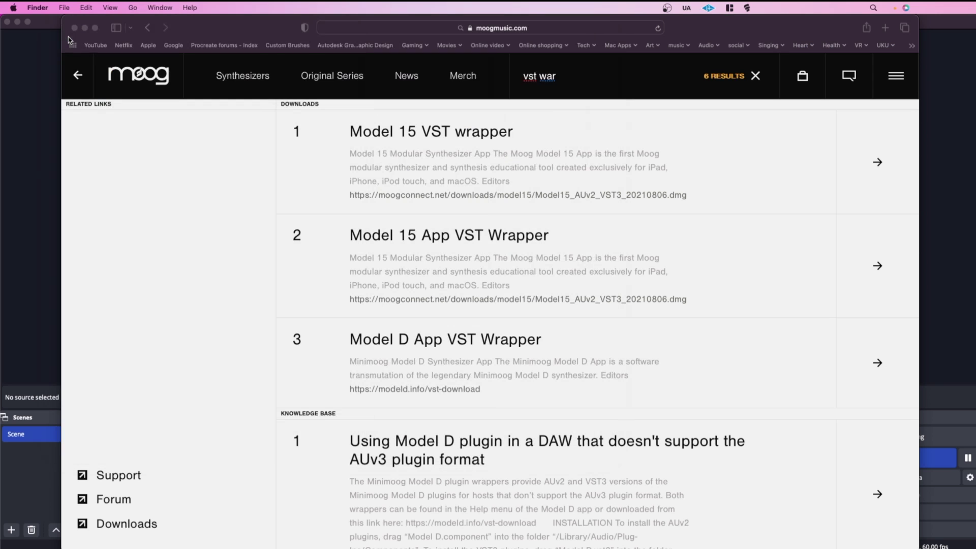
mouse_move(1, 183)
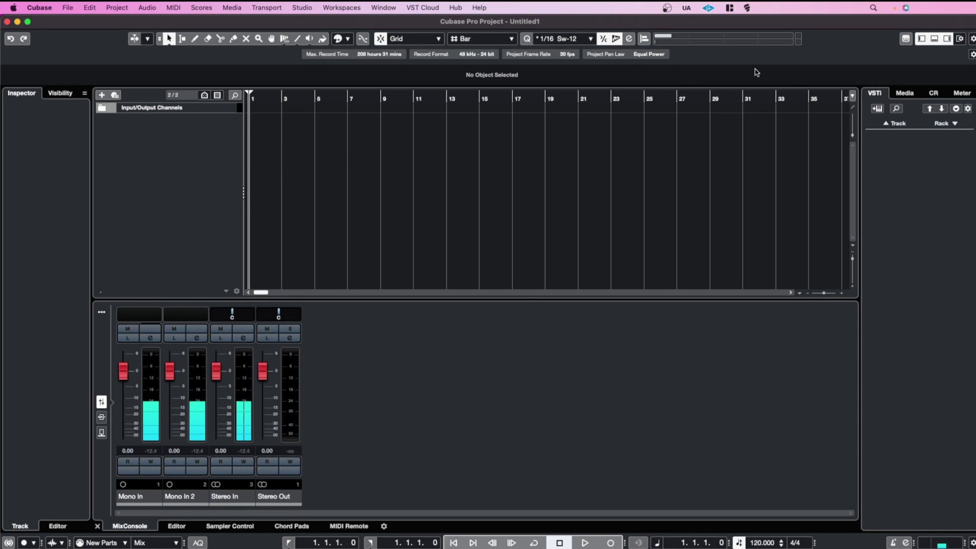
key(alt+shift+i)
Add a Model 15 (wrapped) instrument track and close its modular plugin window once it loads.
click(477, 184)
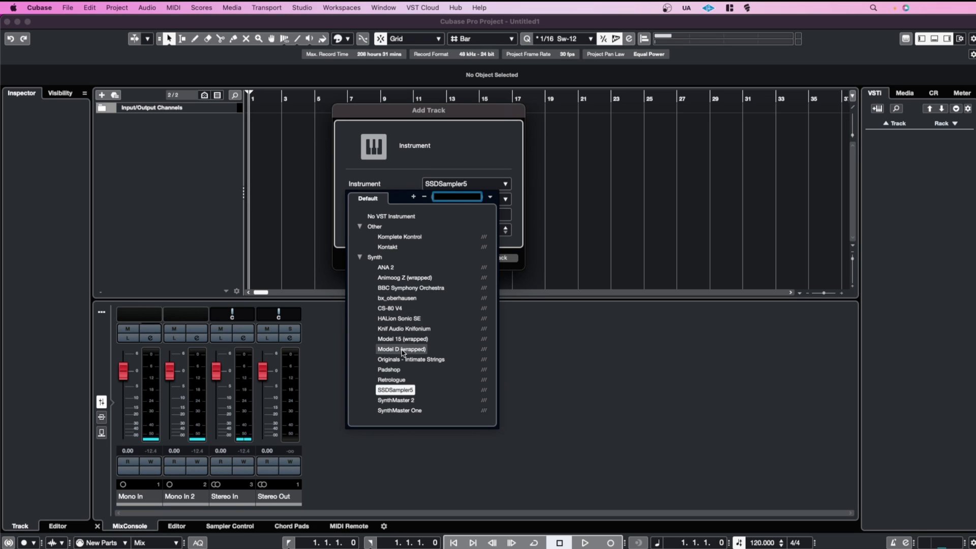
click(403, 339)
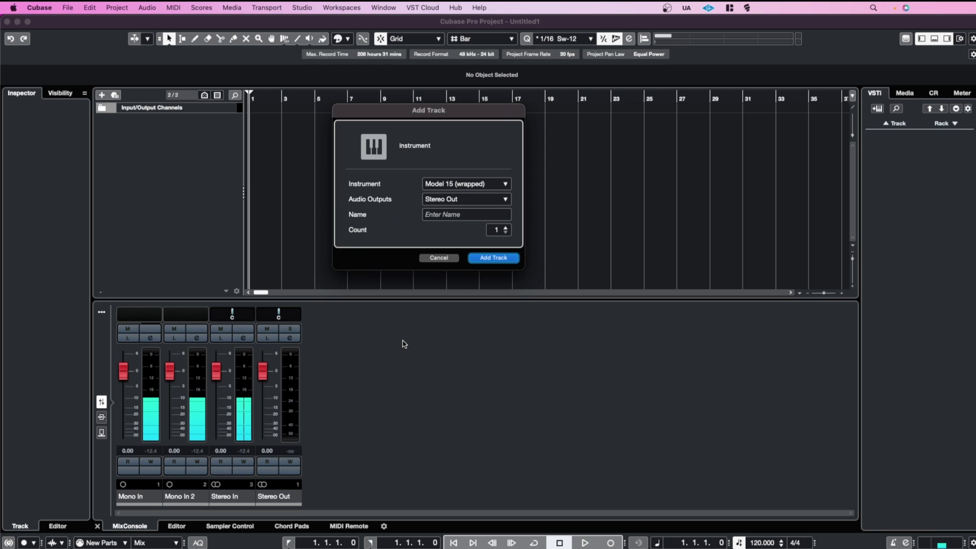
click(489, 258)
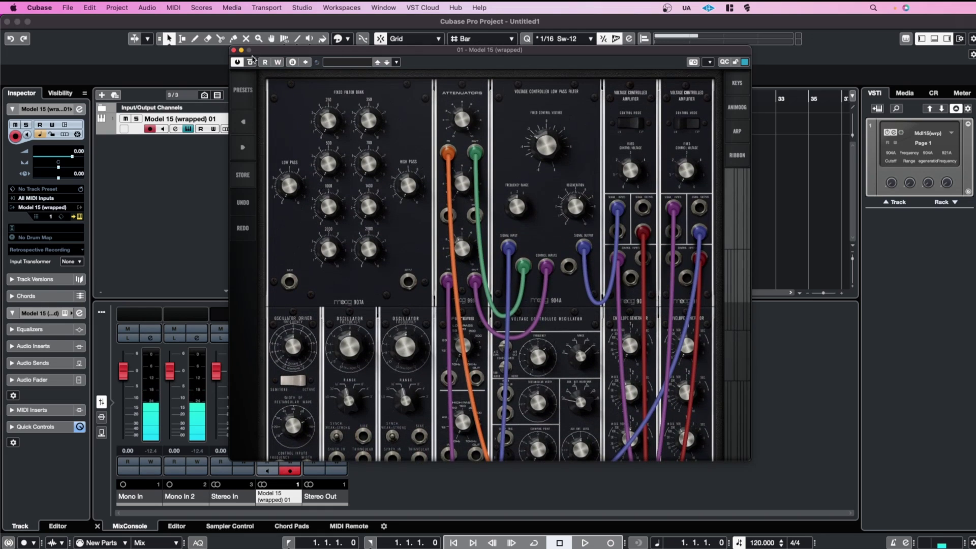
click(234, 50)
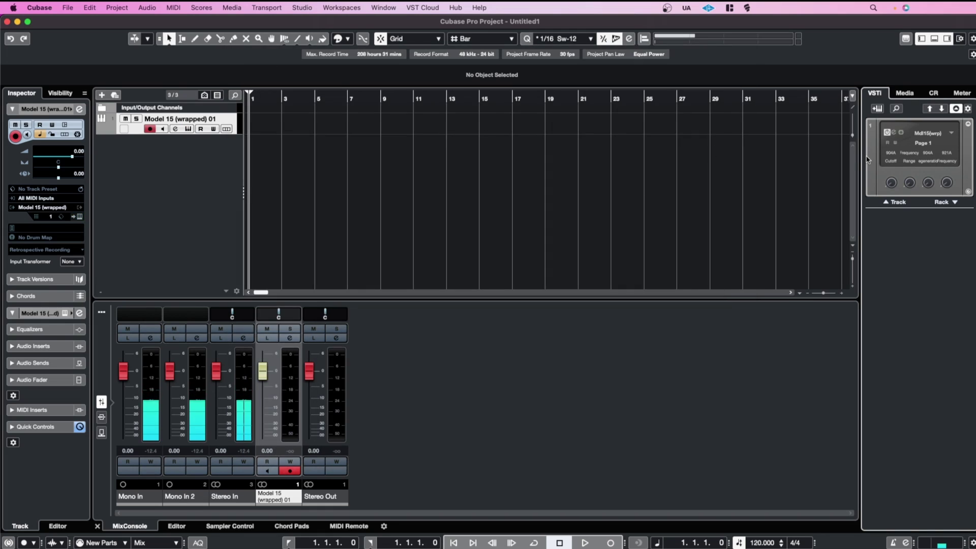
Add a Model D (wrapped) instrument track and close the Minimoog window once it loads.
click(877, 108)
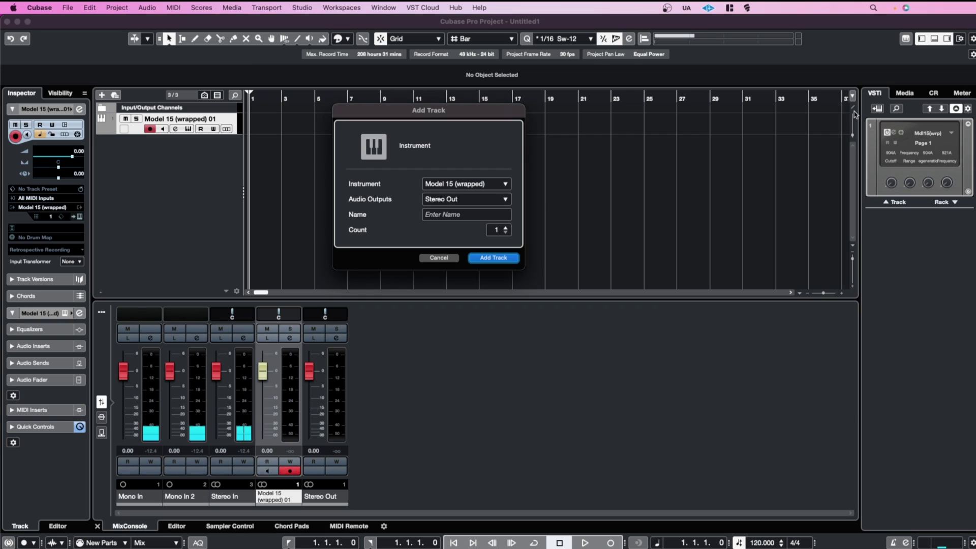
click(458, 185)
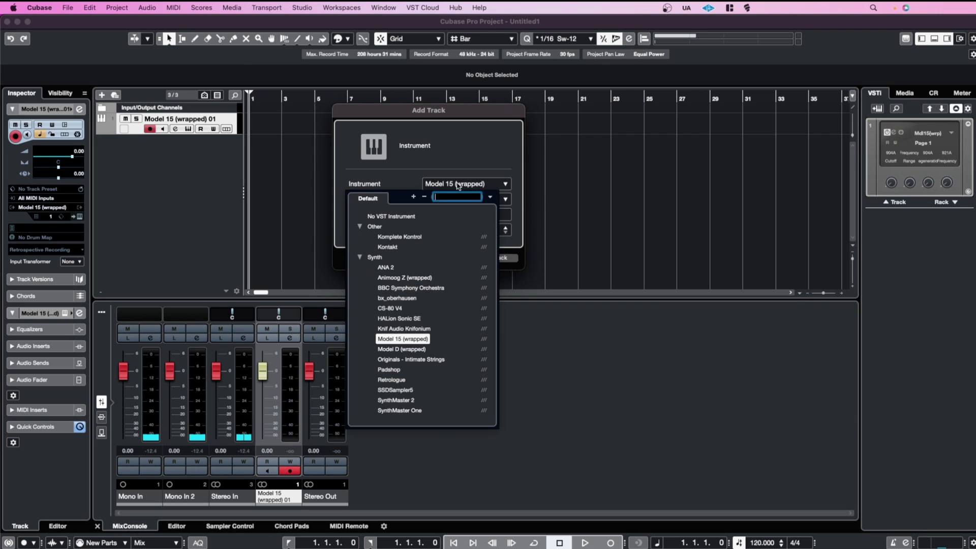
click(412, 349)
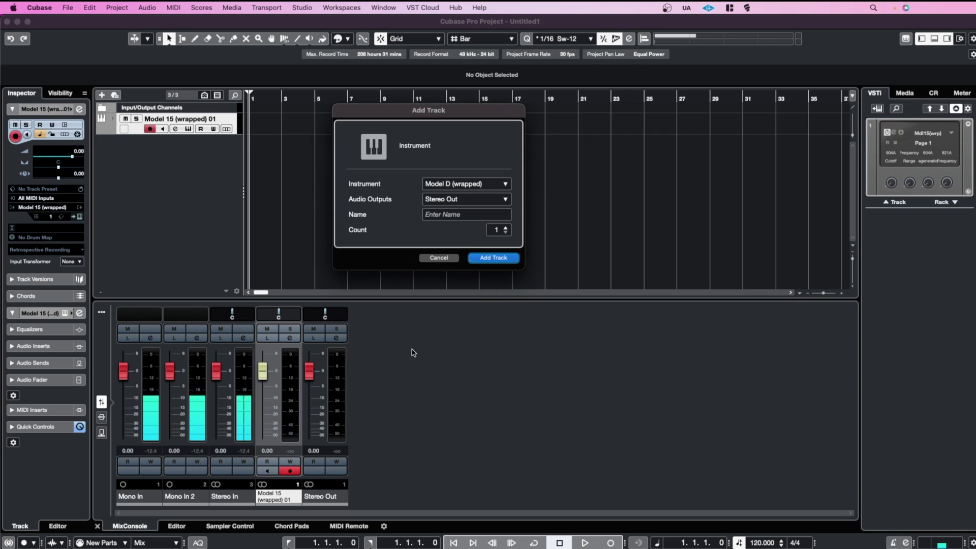
click(488, 259)
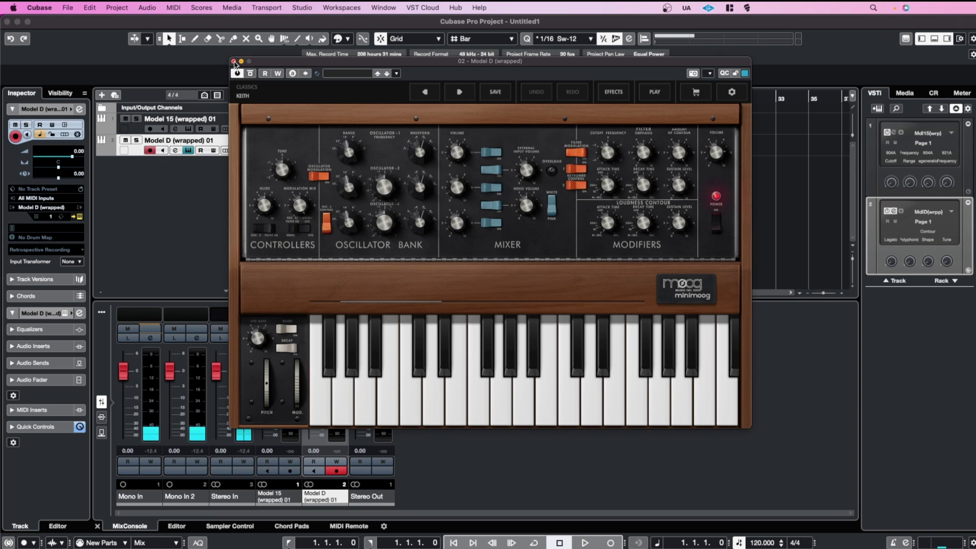
click(233, 61)
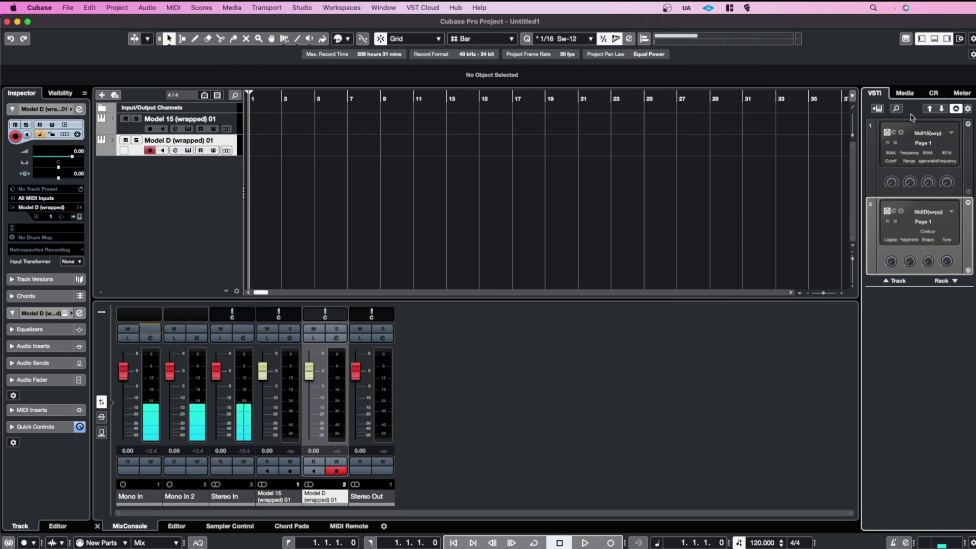
Add an Animoog Z (wrapped) instrument track and close its Moog Uno window once it loads.
click(877, 108)
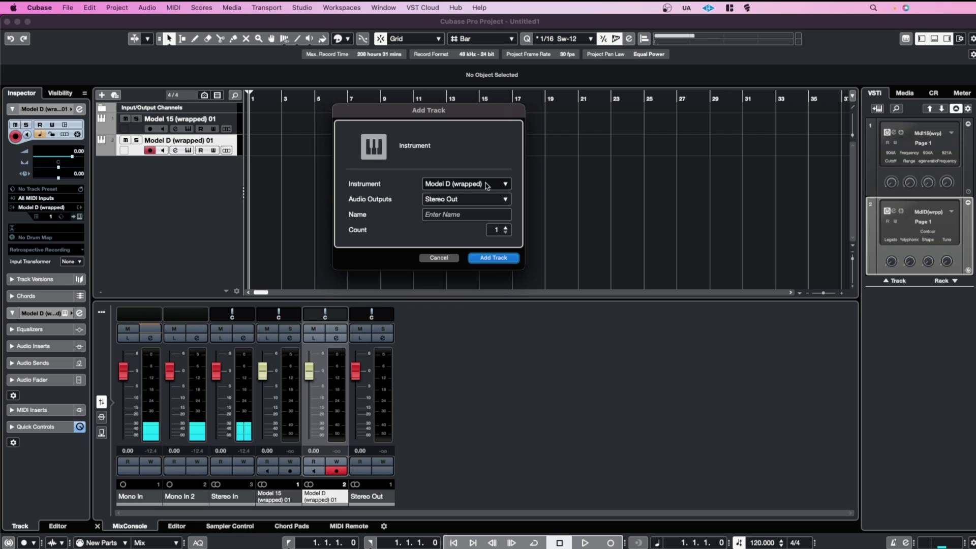
click(465, 184)
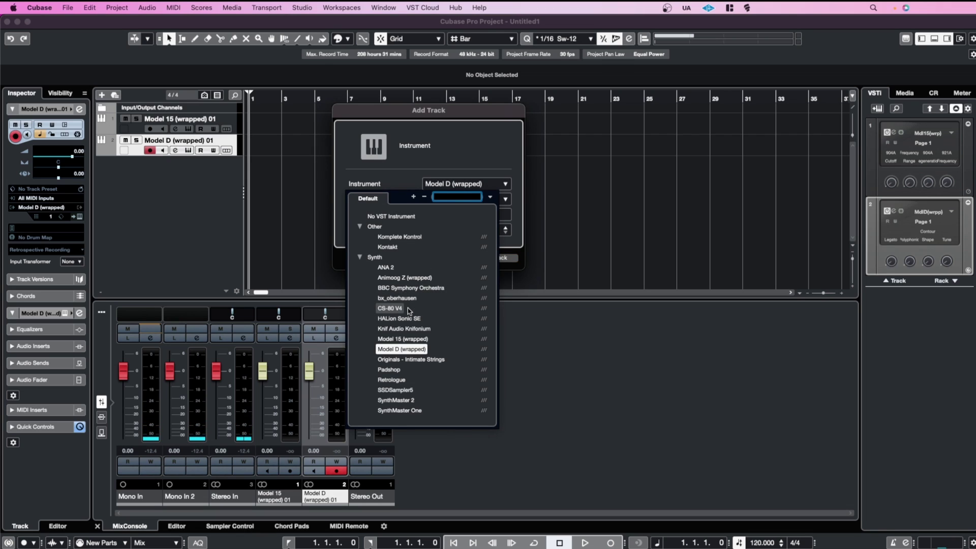
click(404, 278)
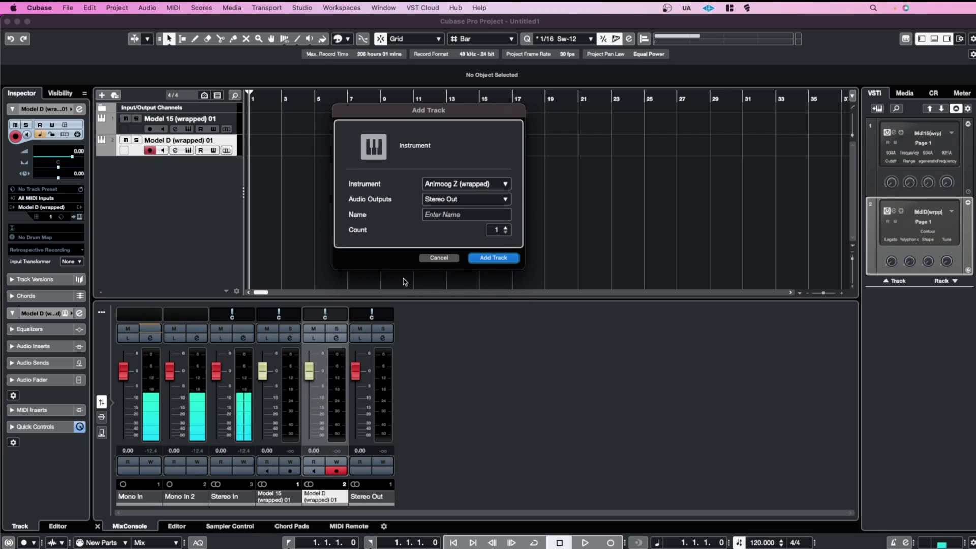
click(501, 259)
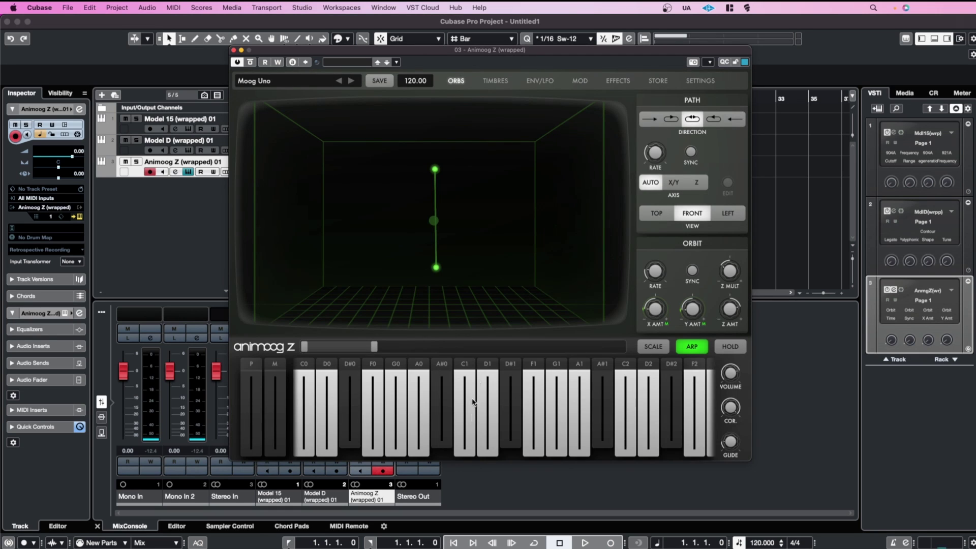
click(234, 50)
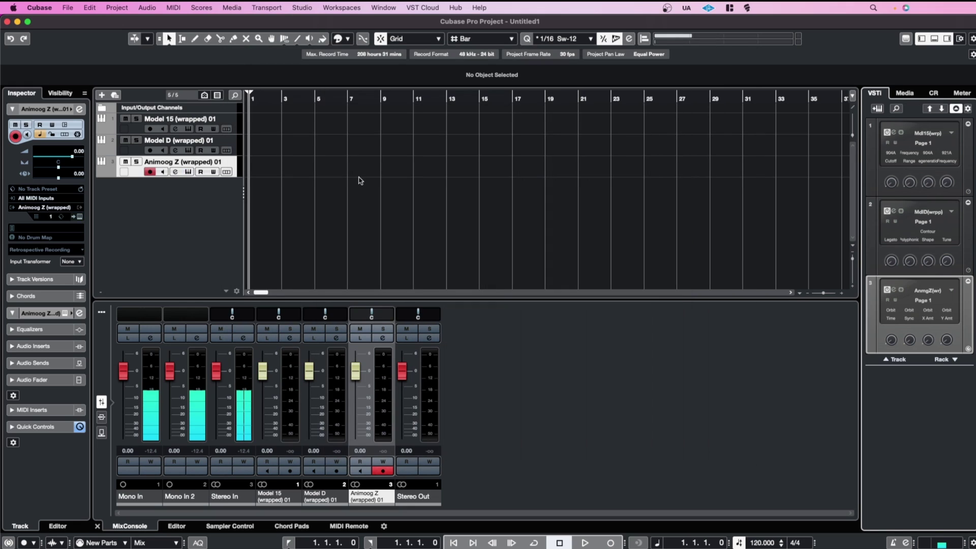